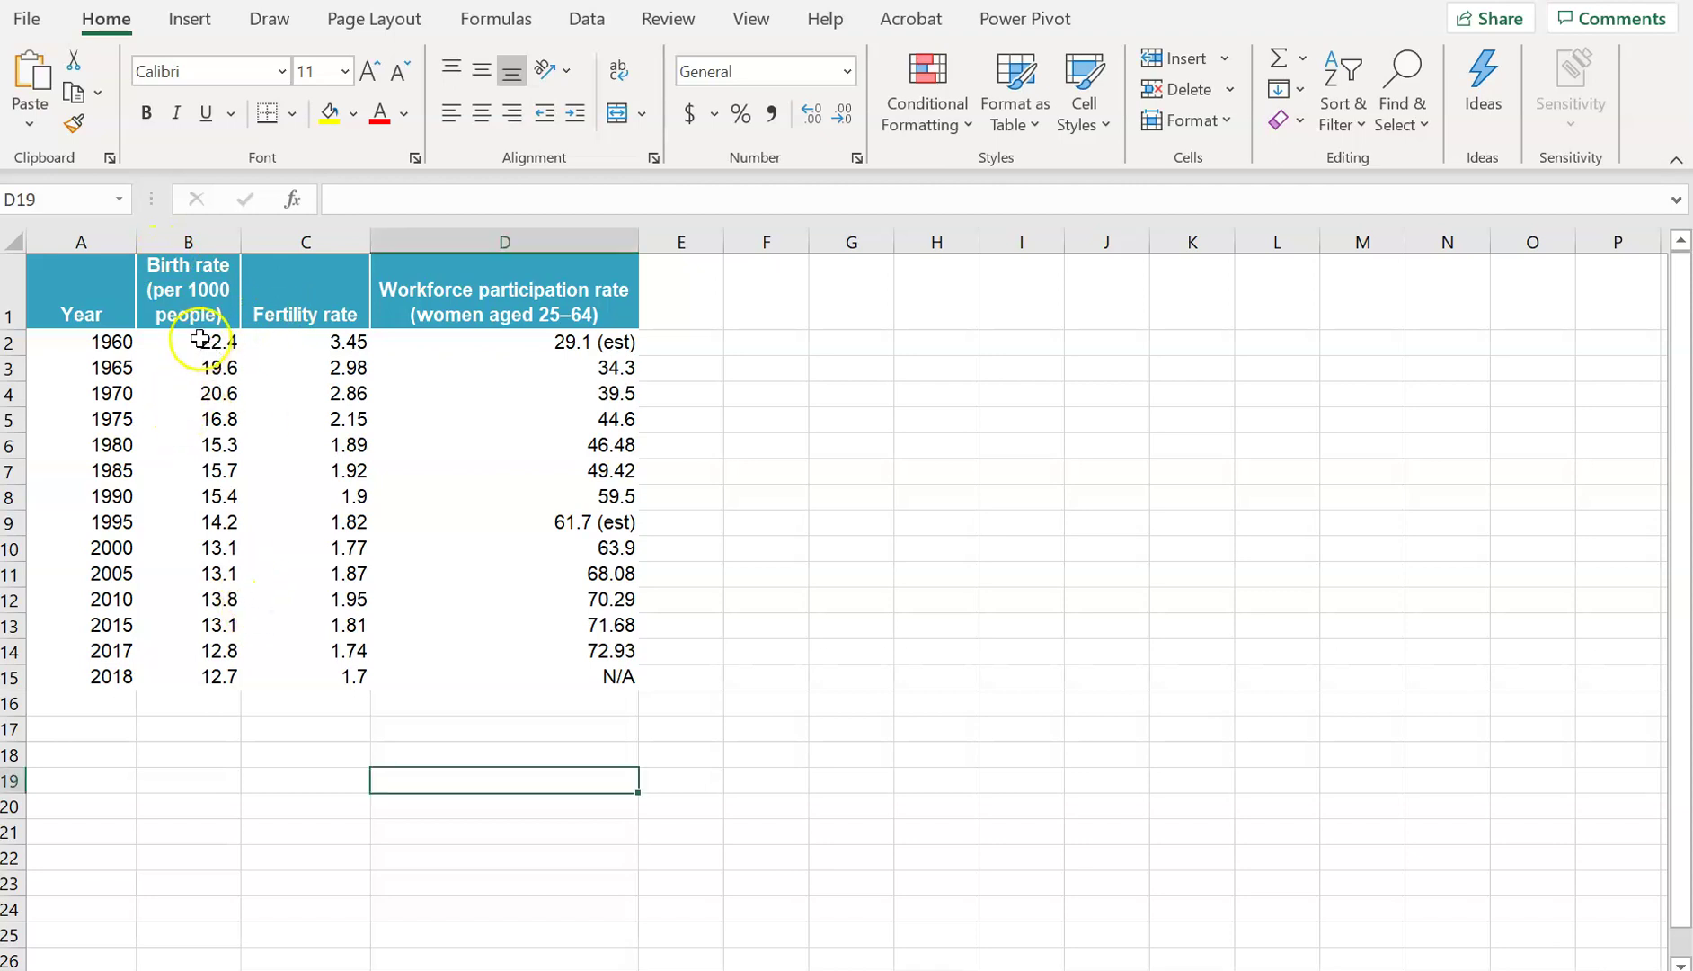
Step: Insert a plain scatter chart of birth rate (B2:C15) against fertility rate and delete its default title
drag(202, 342, 254, 677)
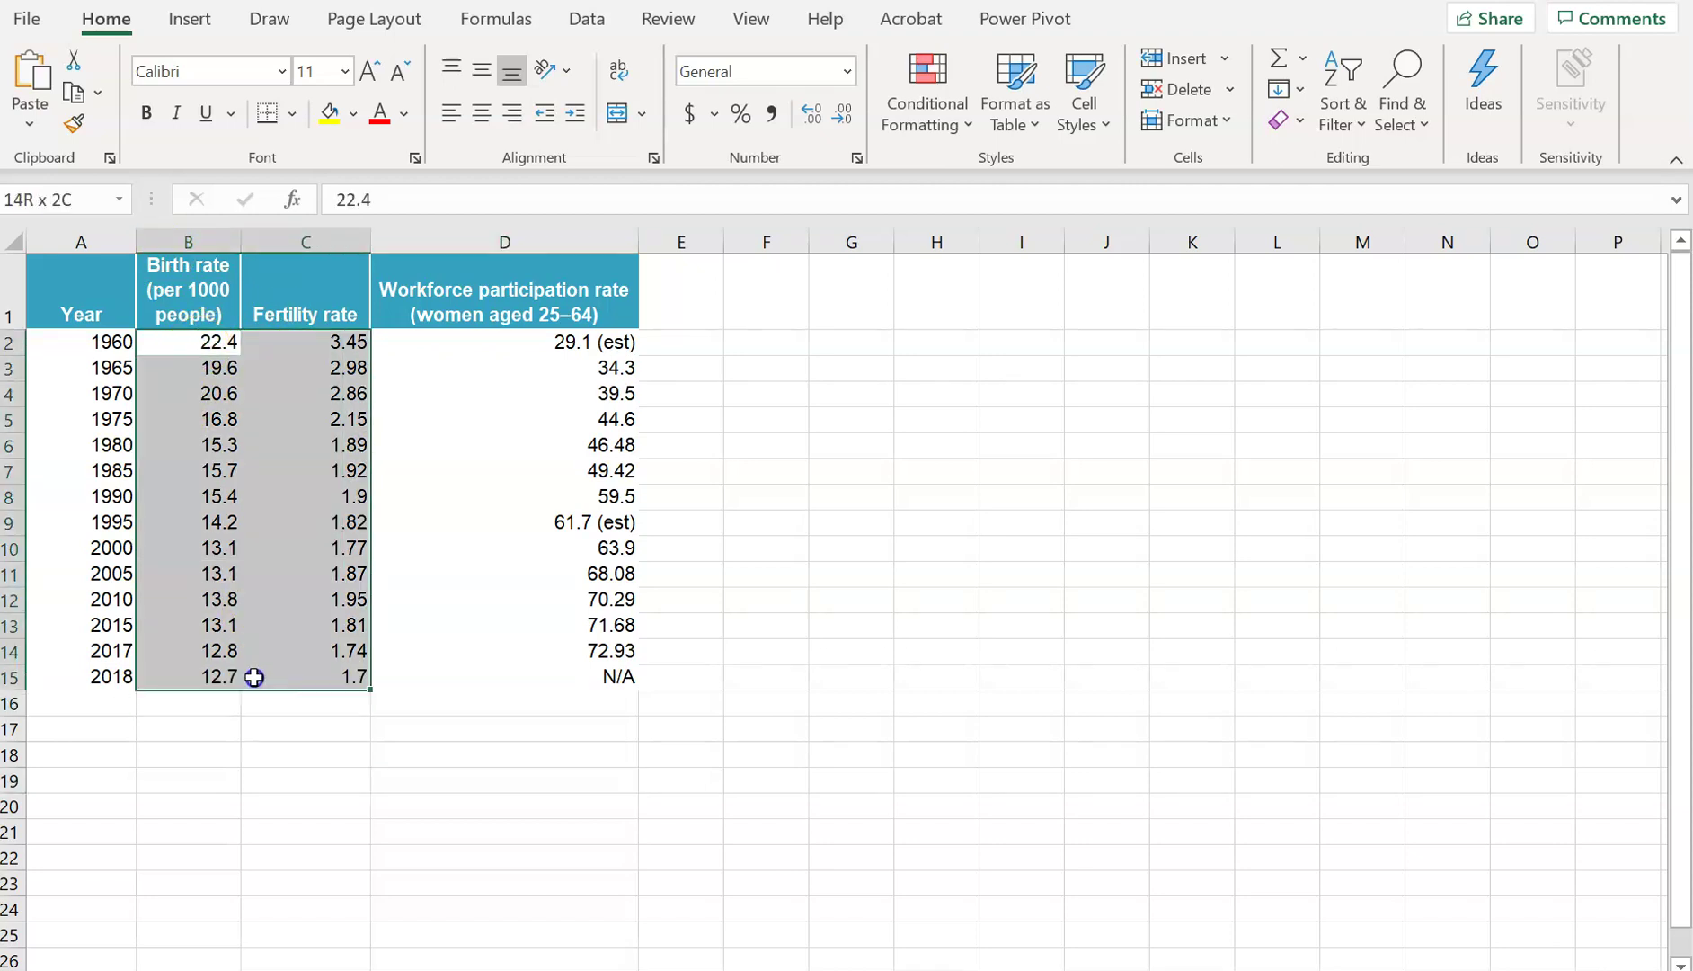
click(190, 19)
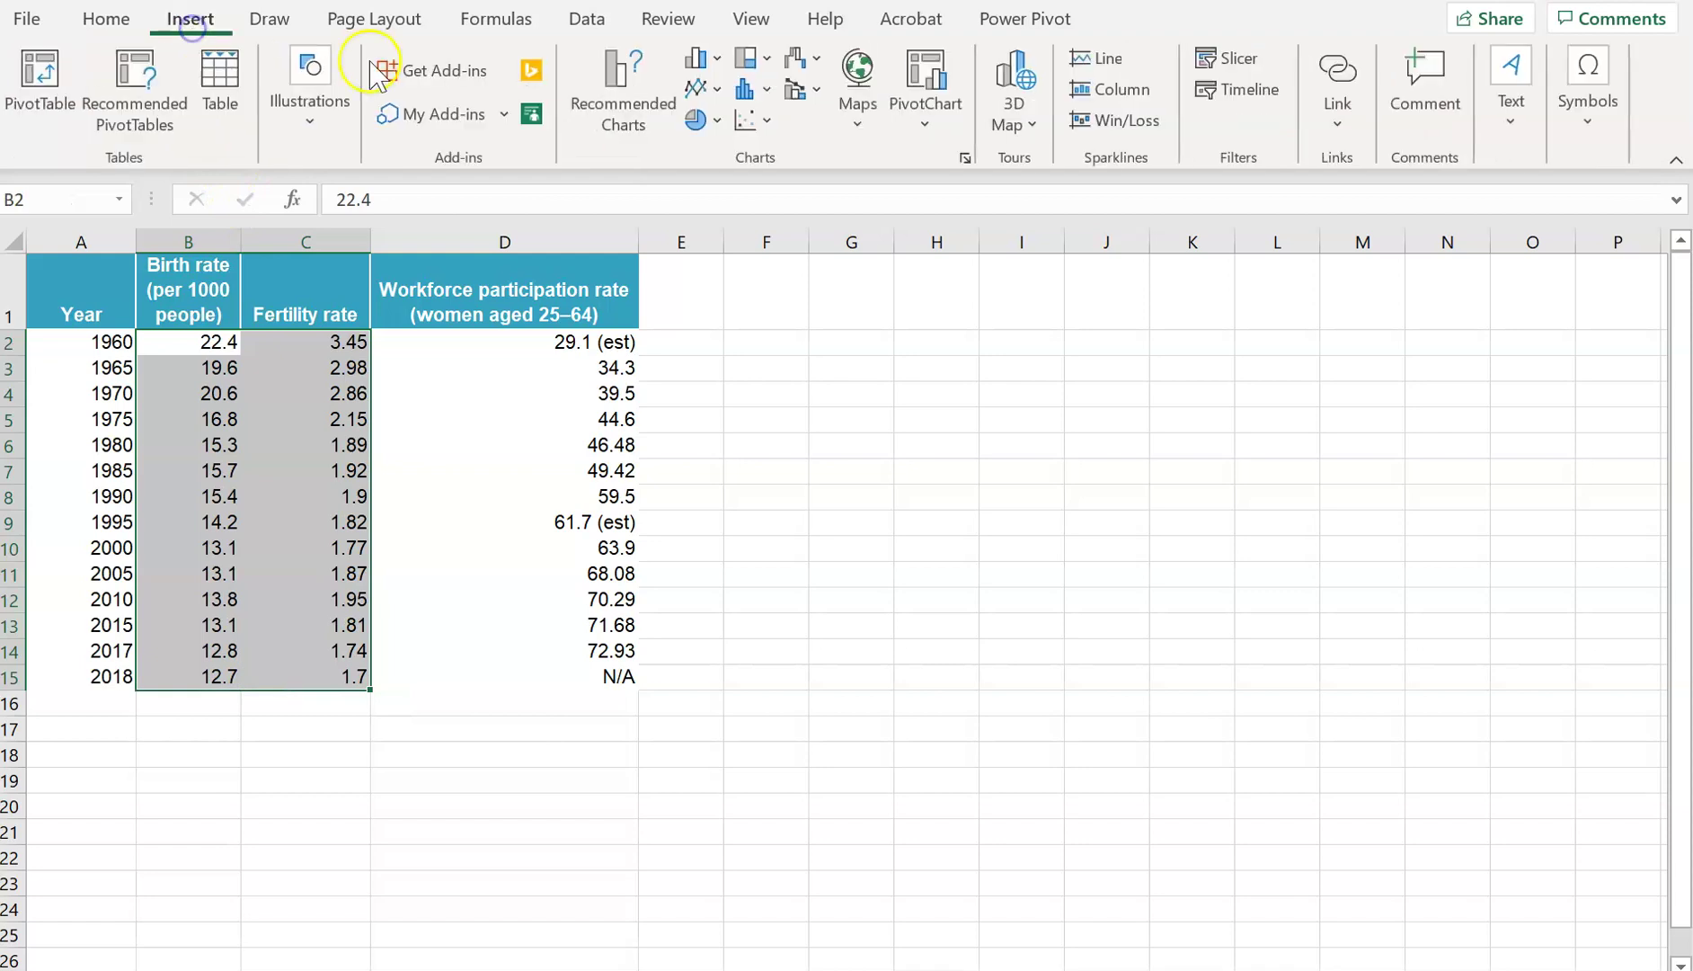
click(743, 126)
click(769, 210)
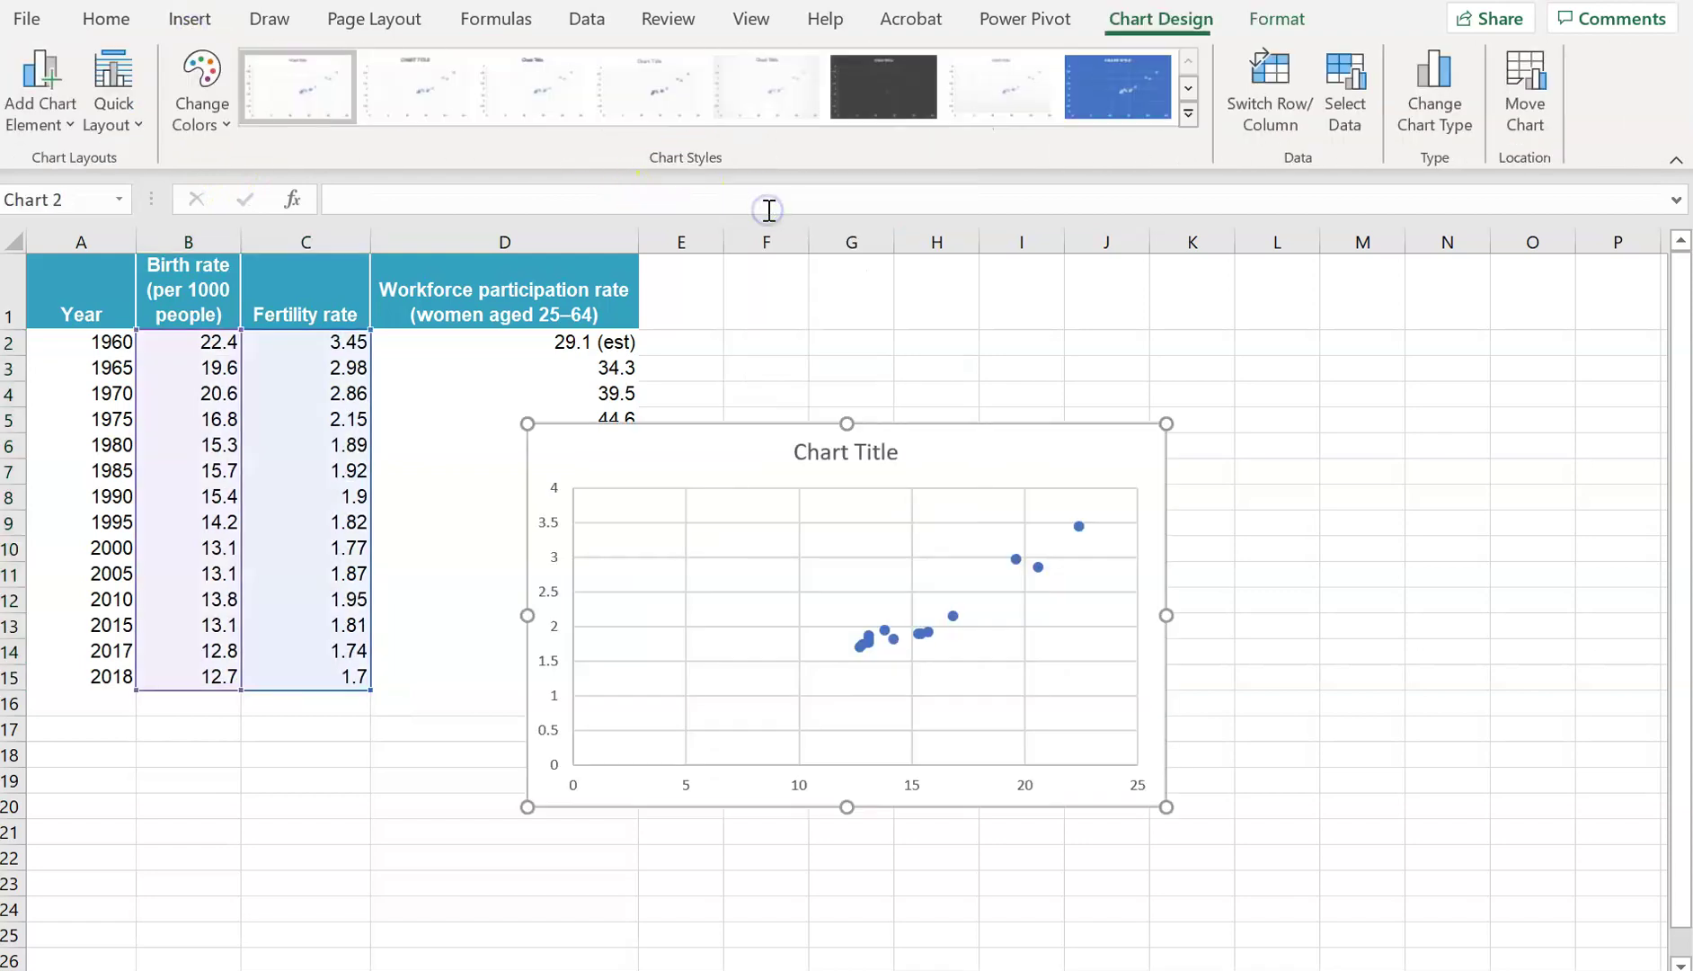
click(861, 459)
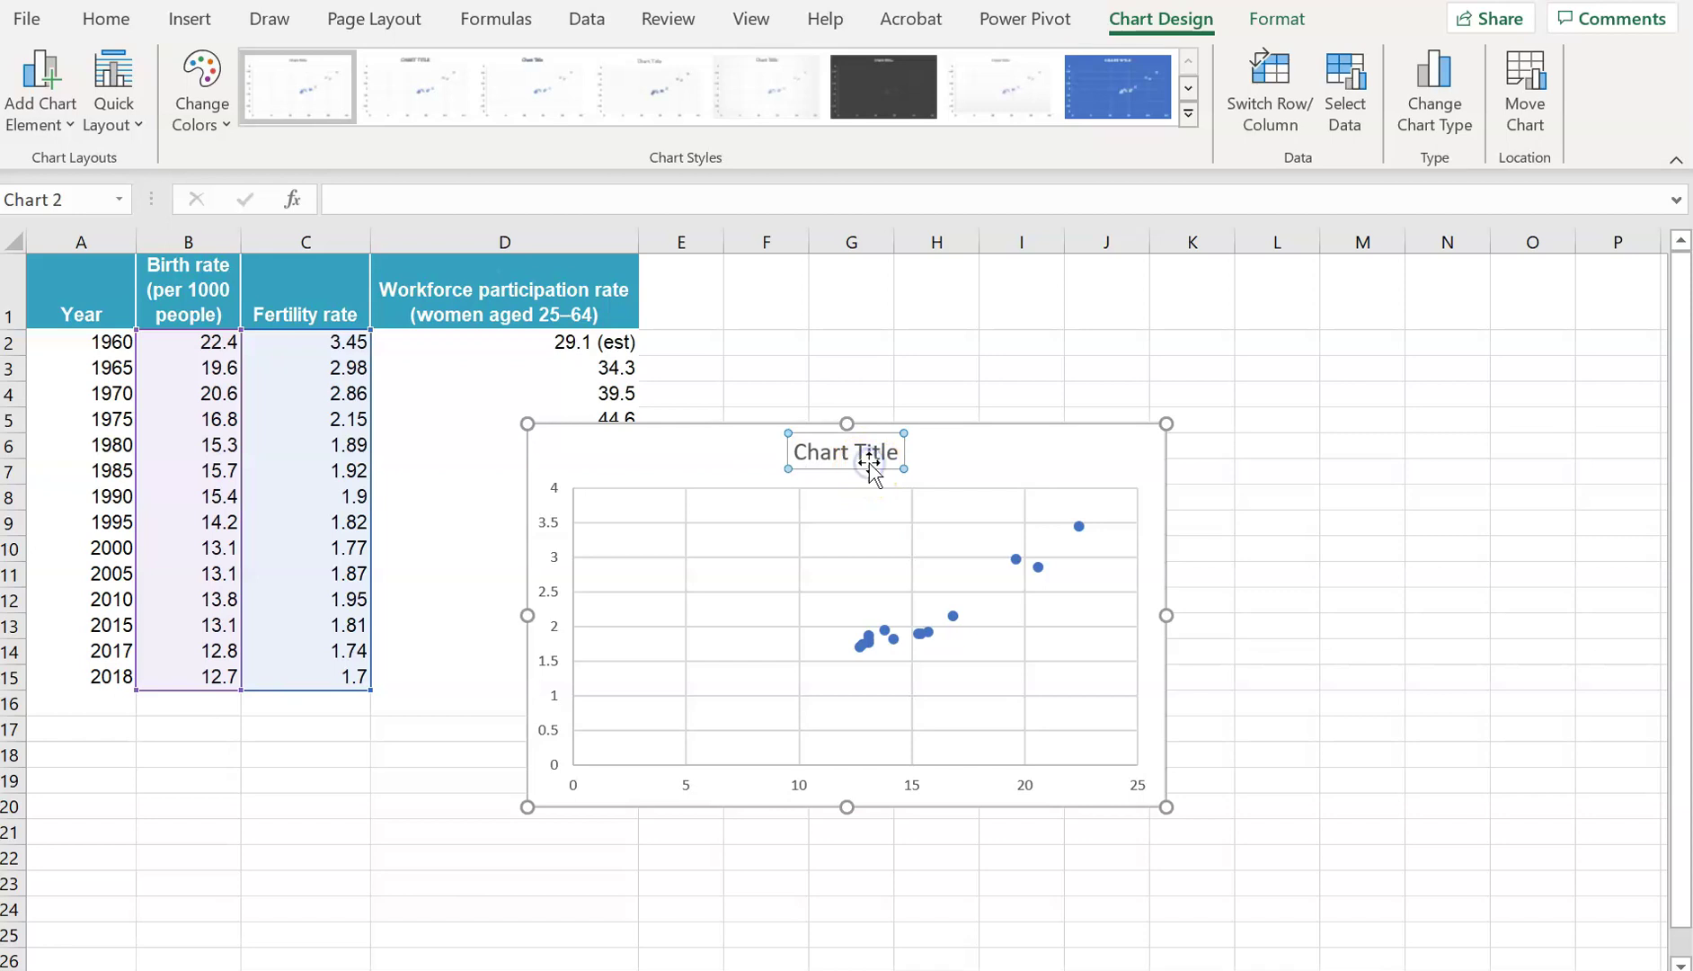
key(Delete)
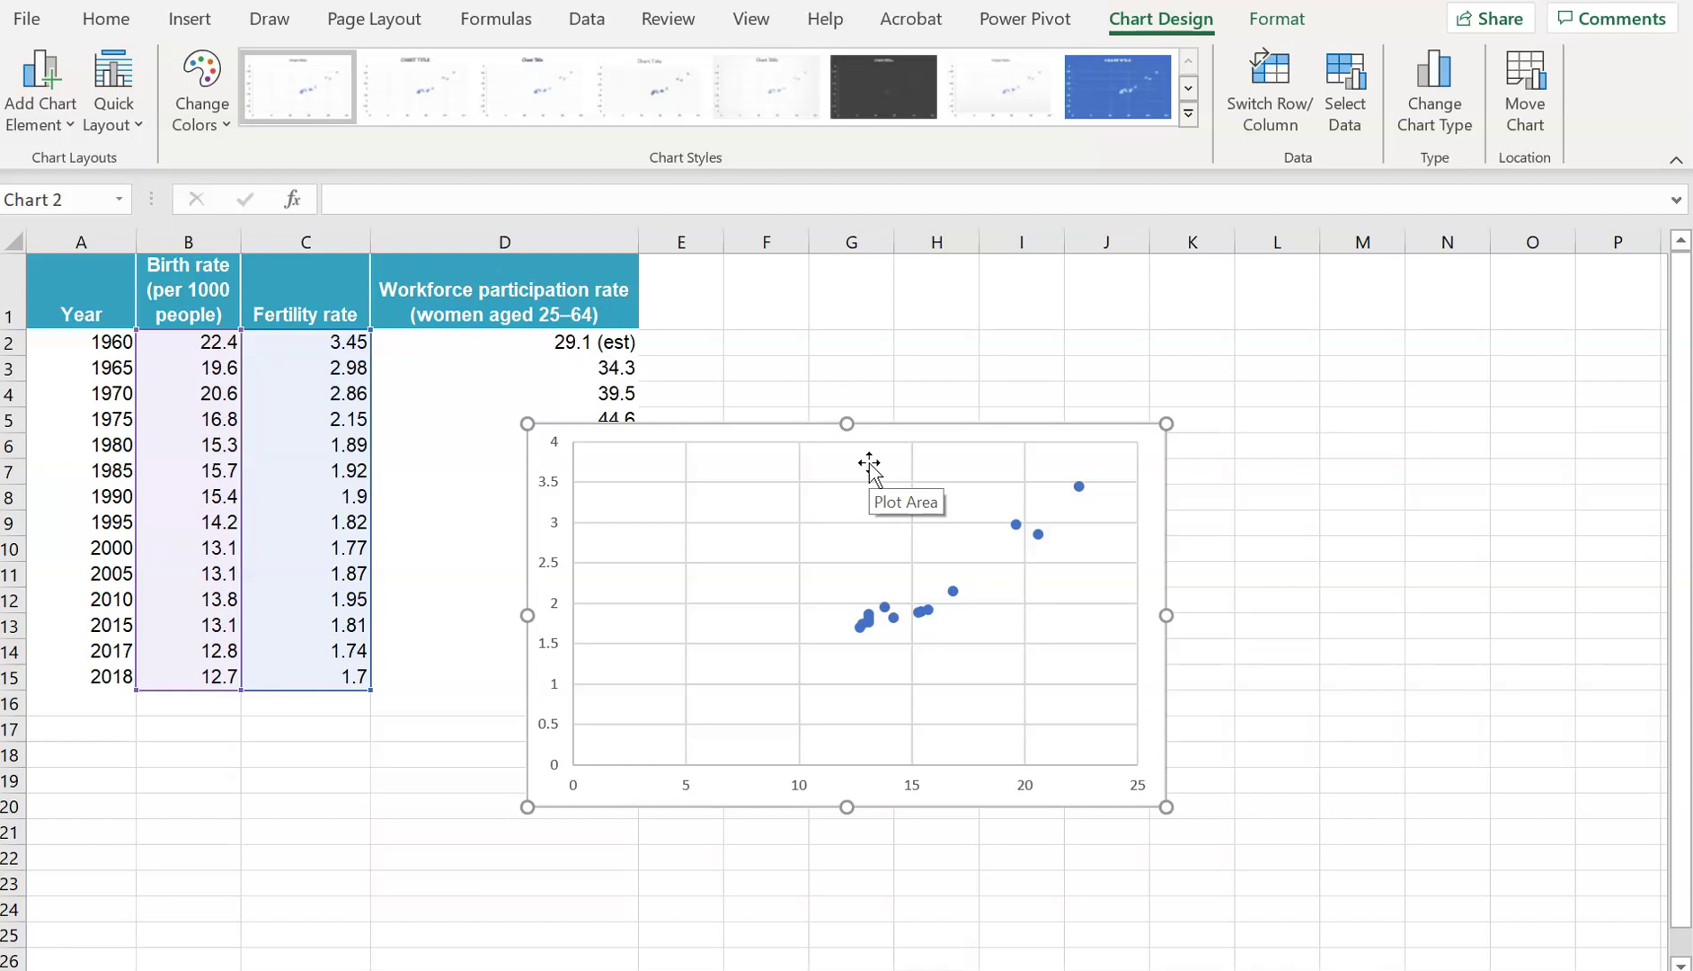
Step: Add a horizontal axis title reading 'Birth Rate (per 1000)'
click(1095, 461)
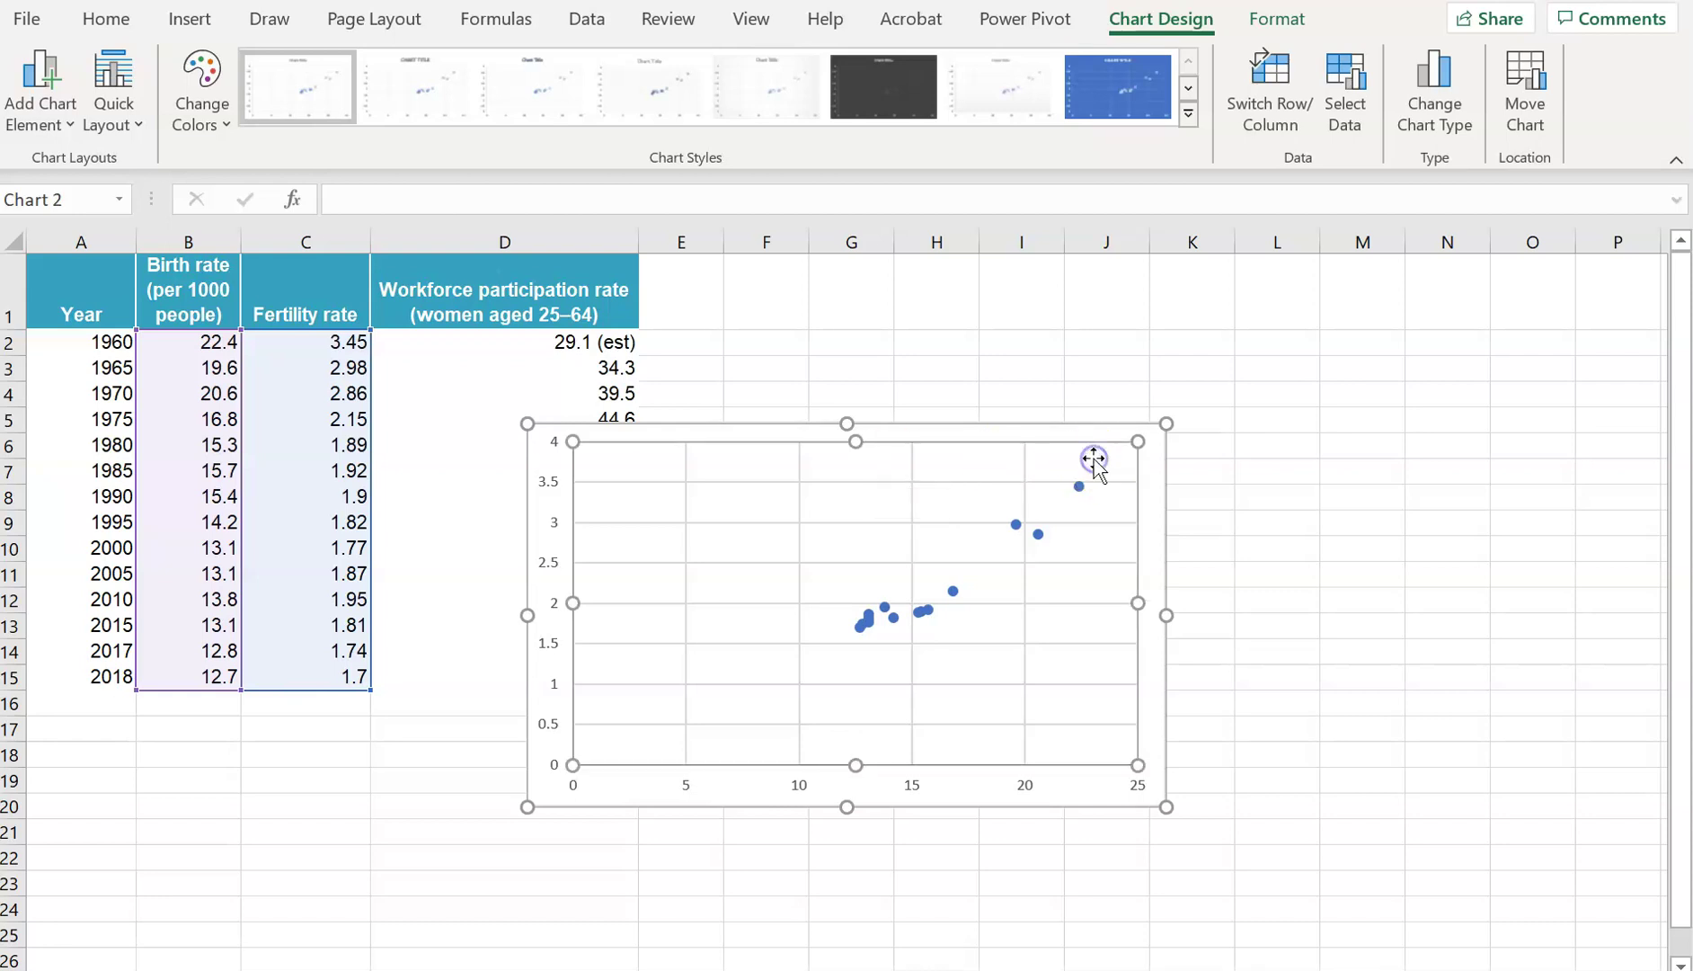
click(1159, 447)
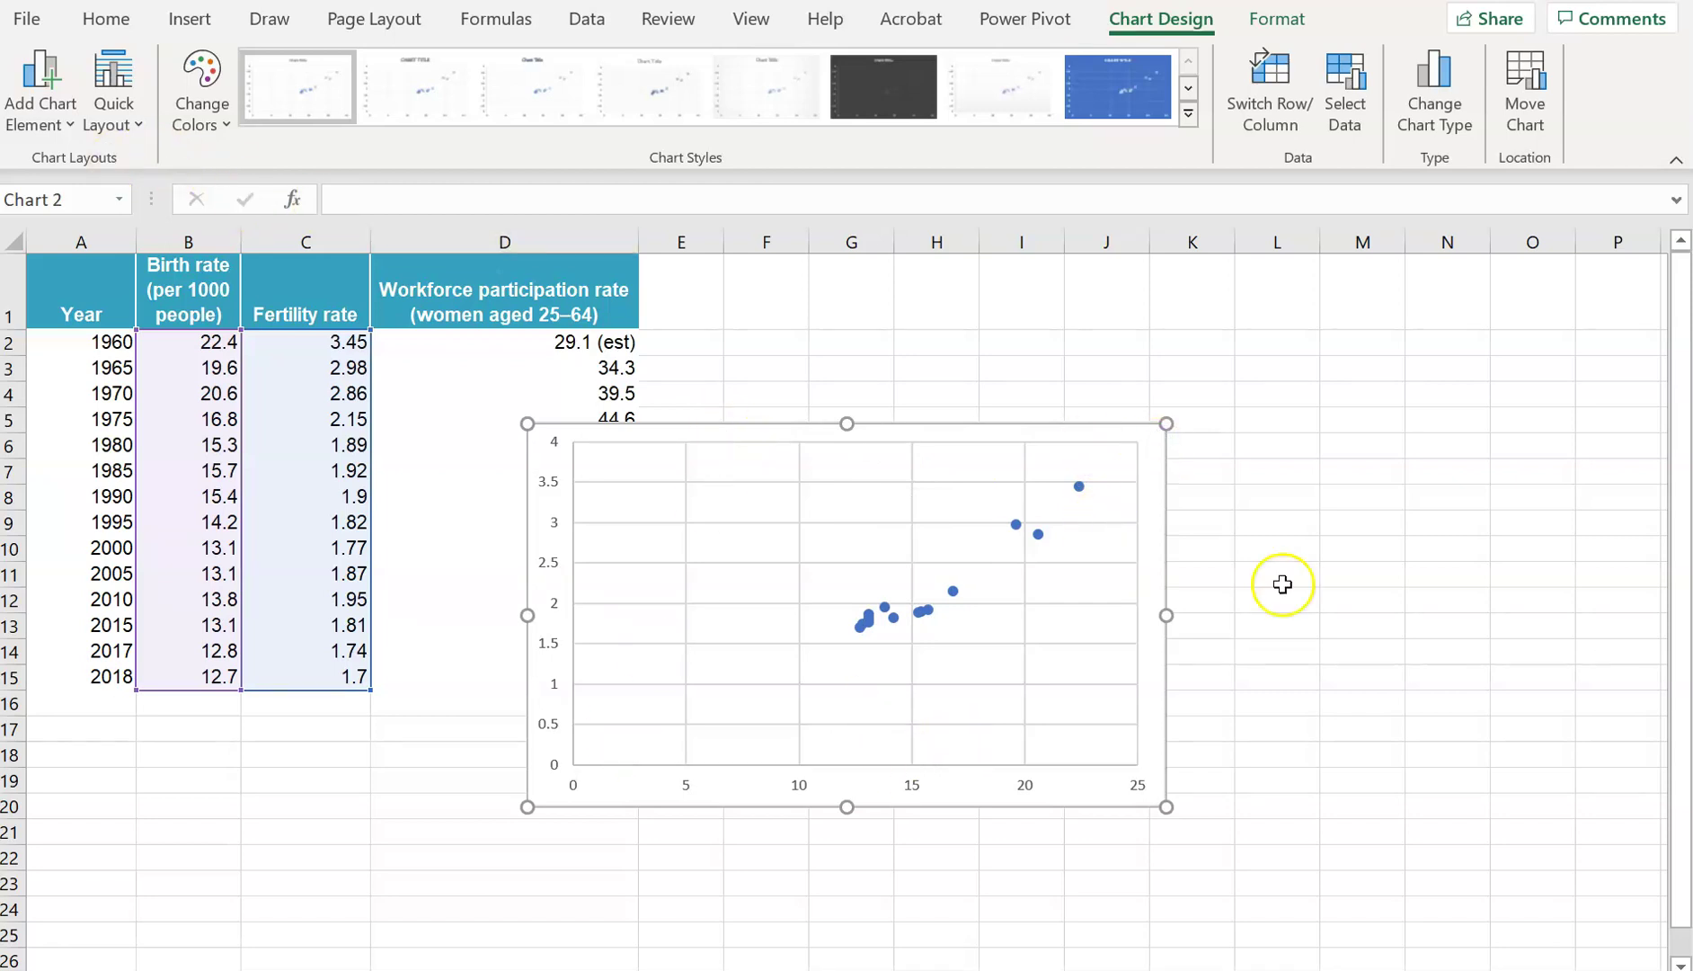
click(1335, 456)
click(1142, 445)
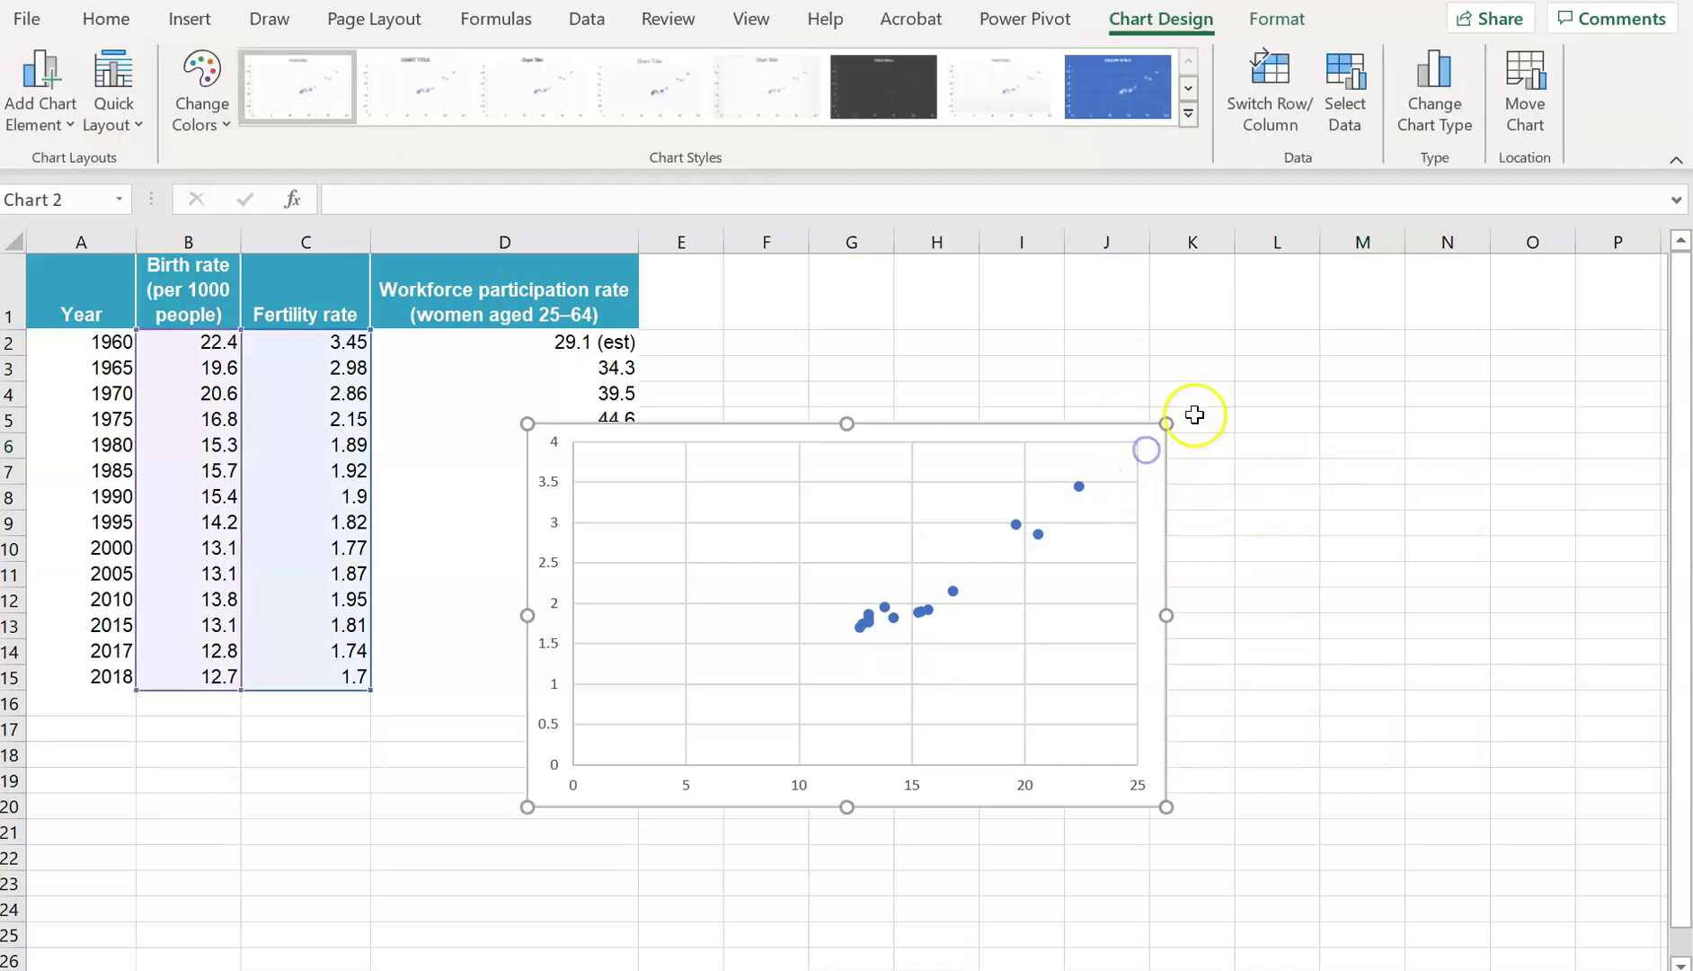
click(61, 122)
mouse_move(81, 205)
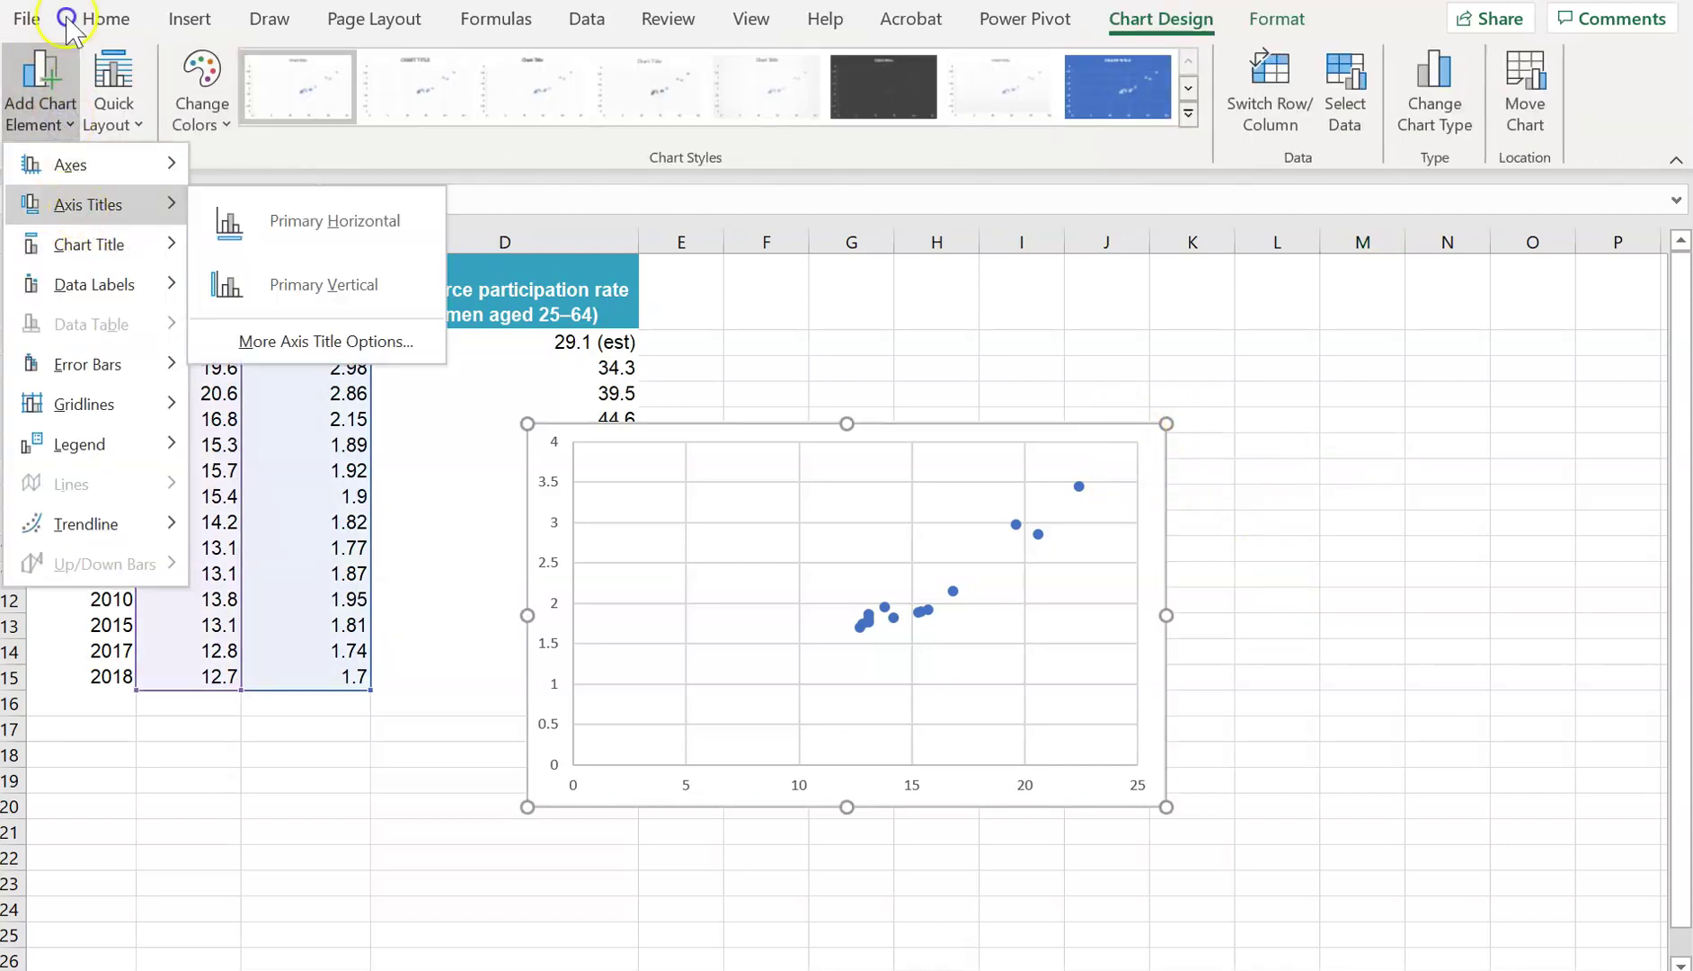
click(302, 224)
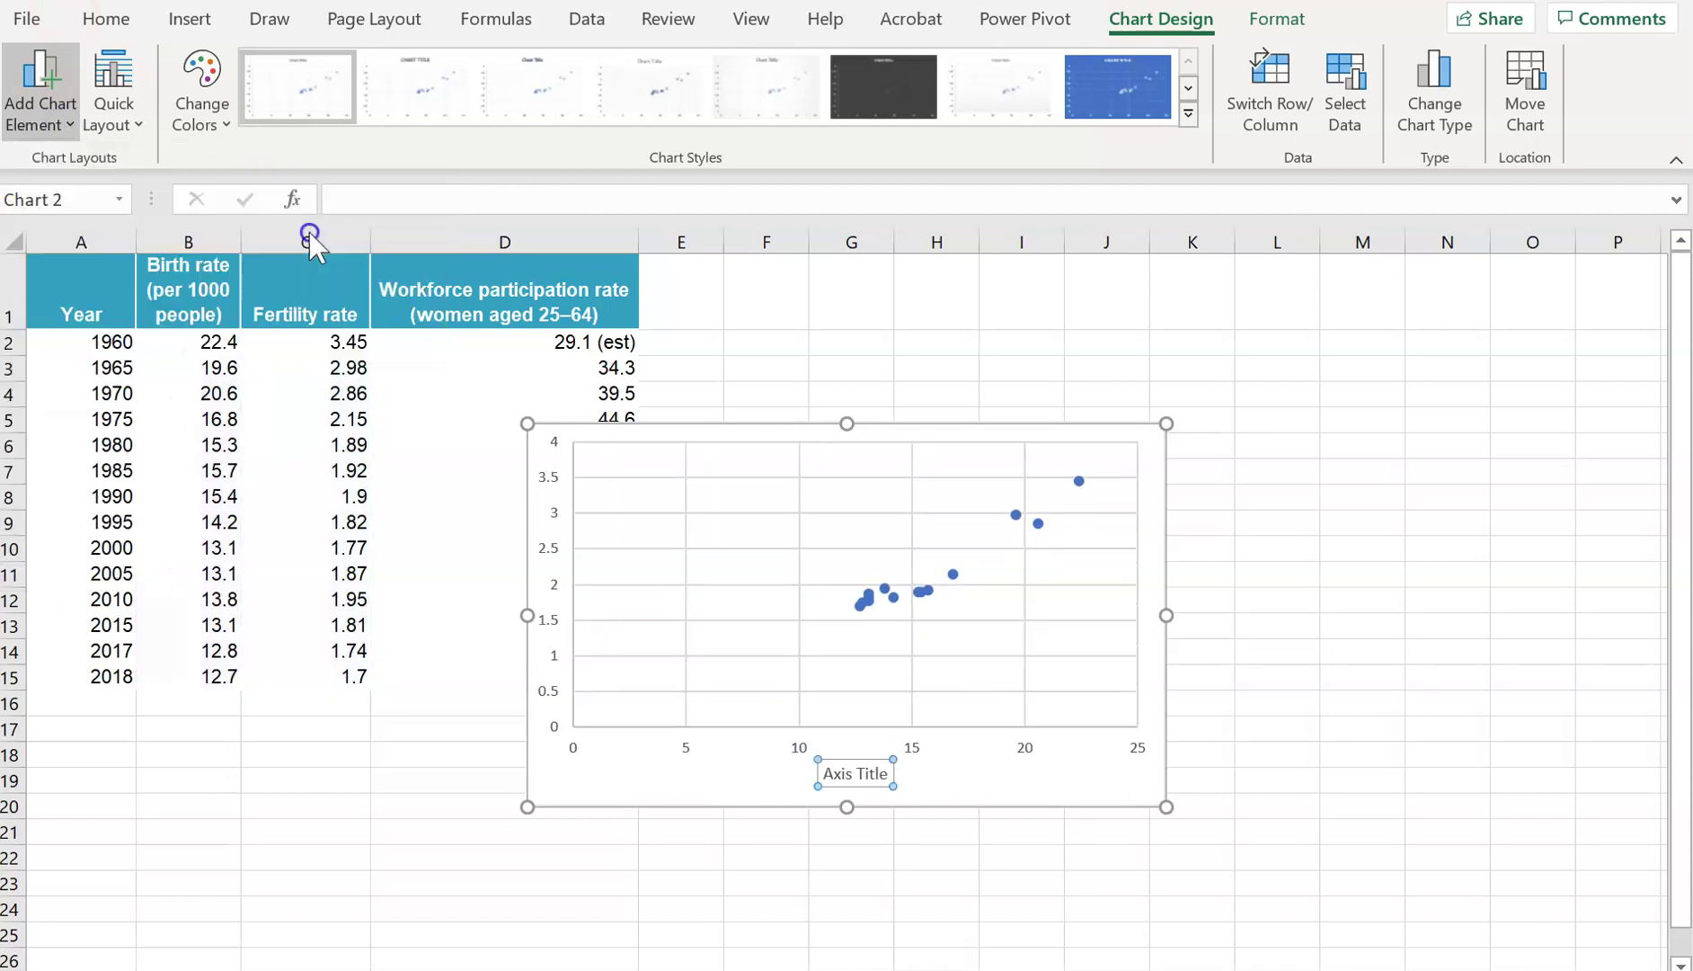
click(861, 784)
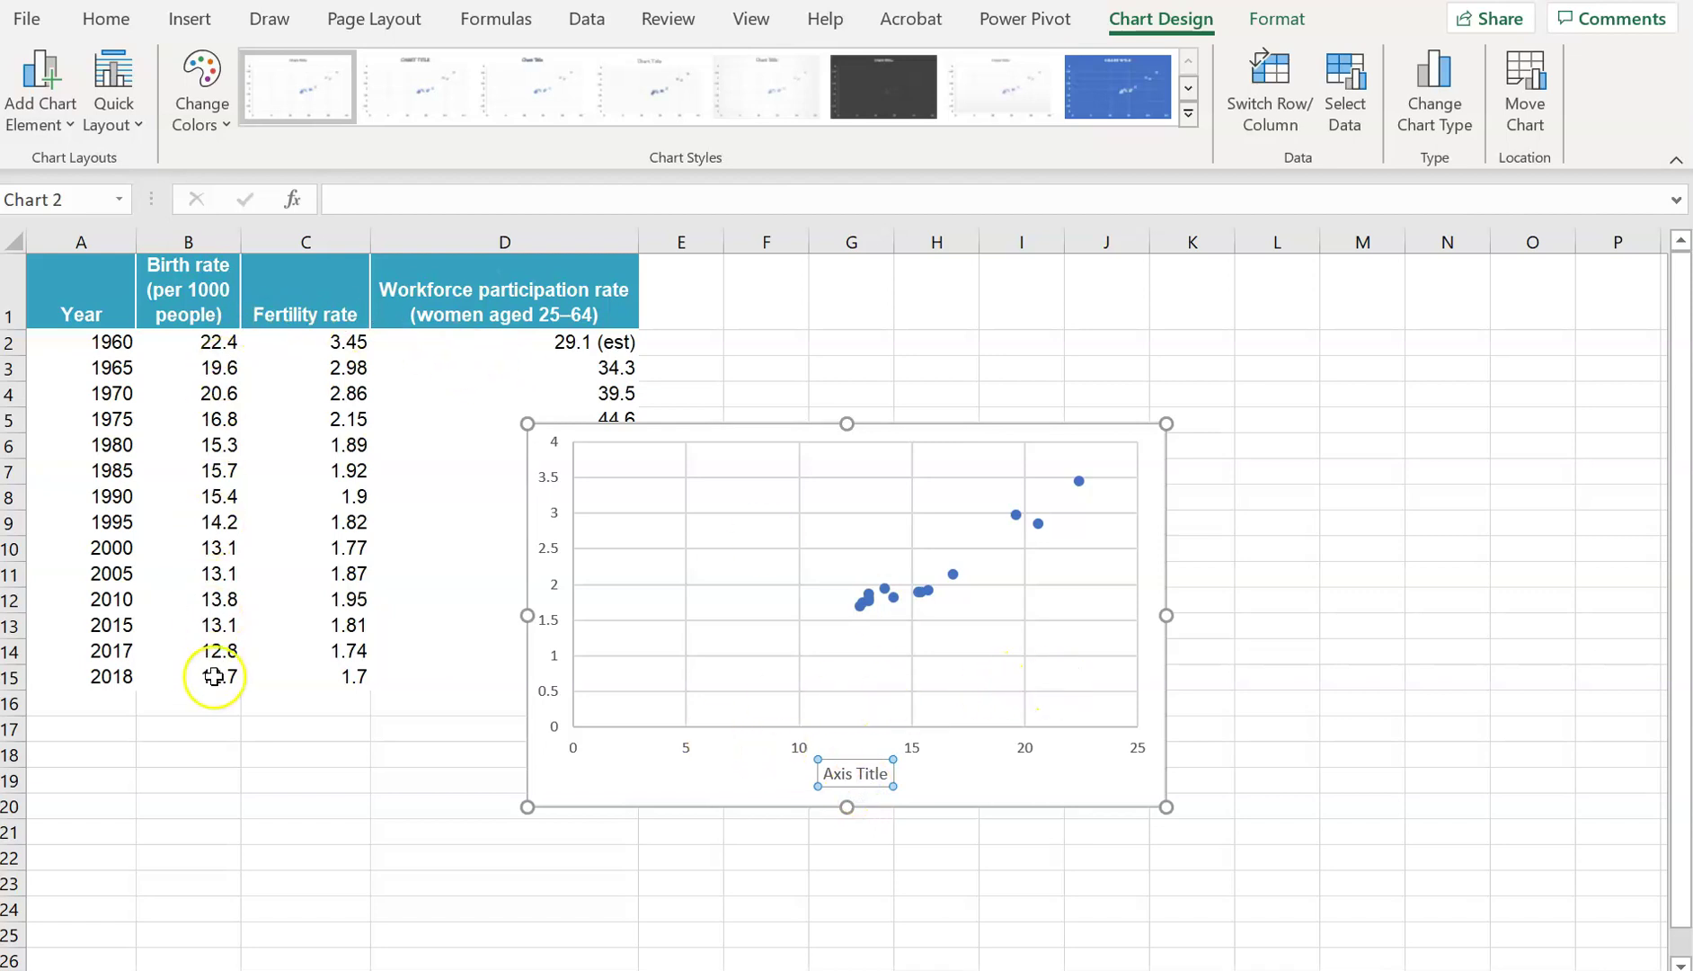
triple_click(850, 773)
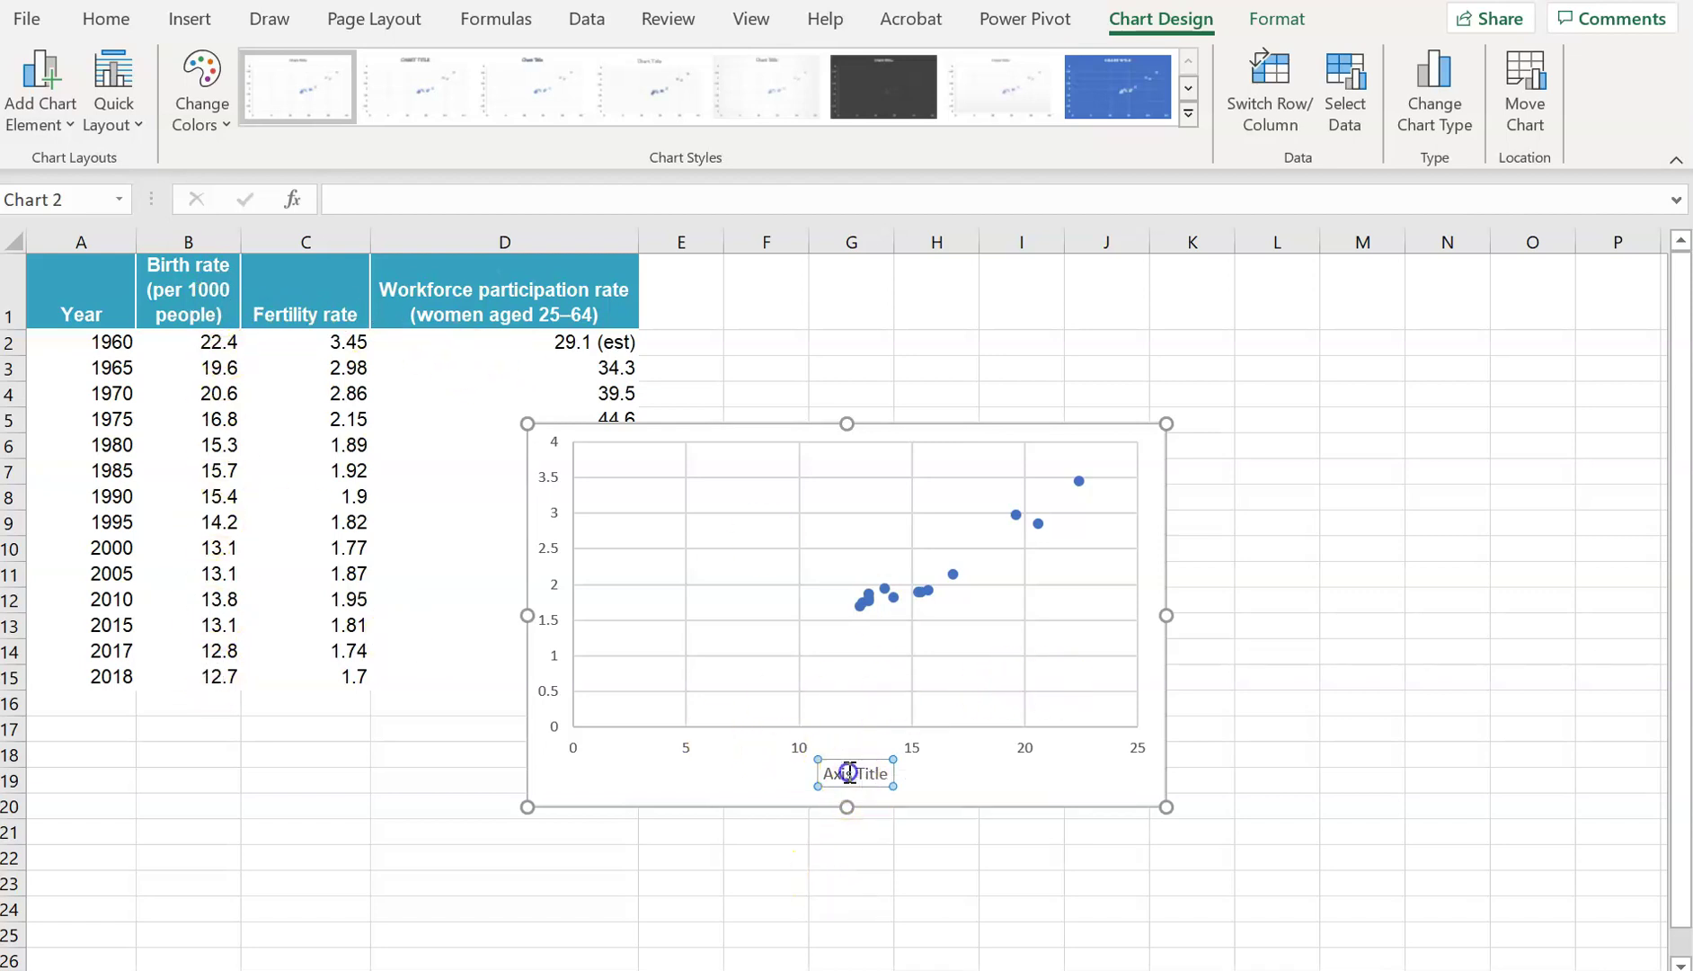
text(Birth)
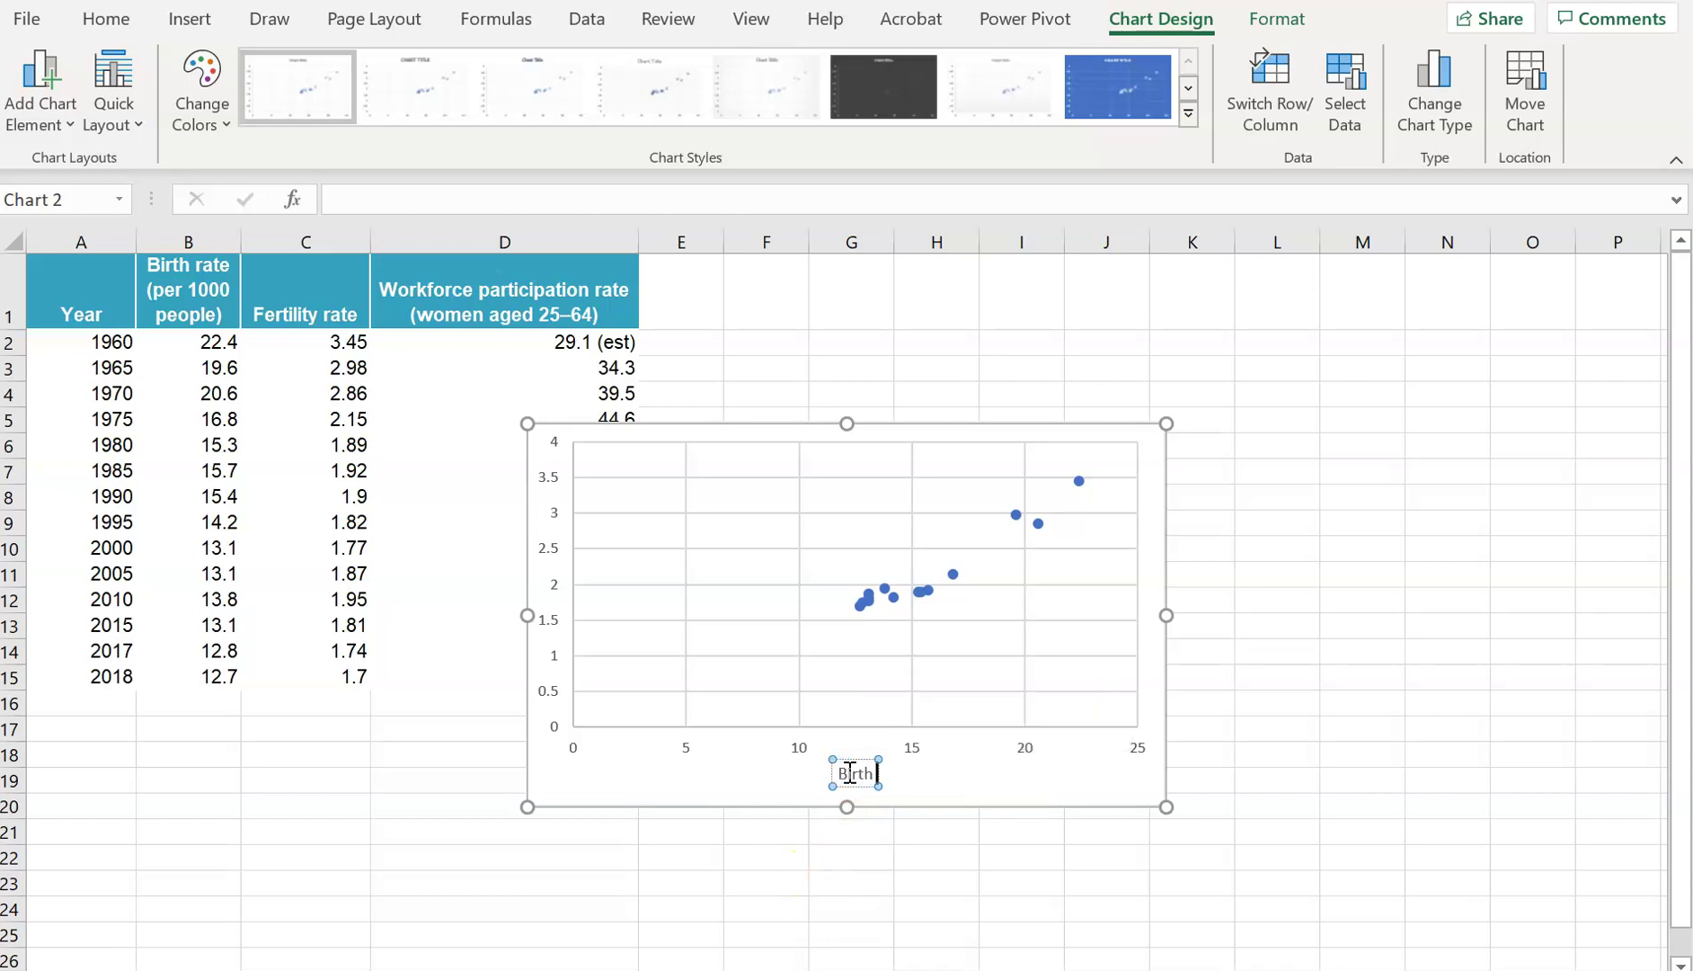
text( Rate ()
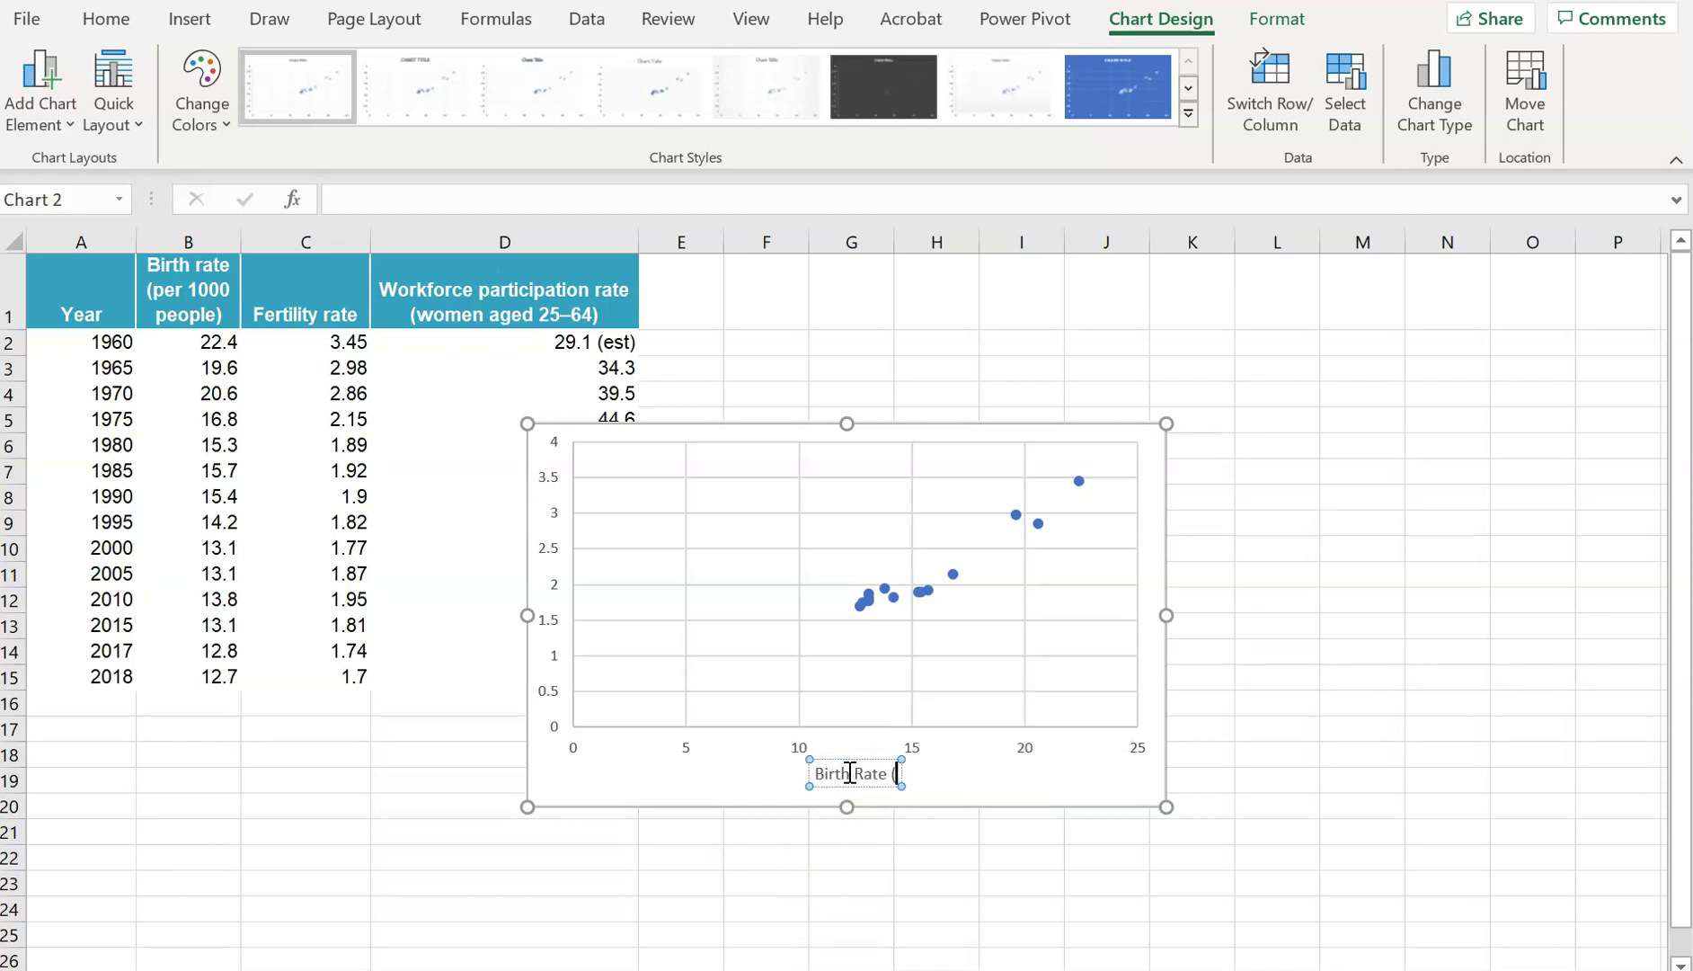
text(per 100)
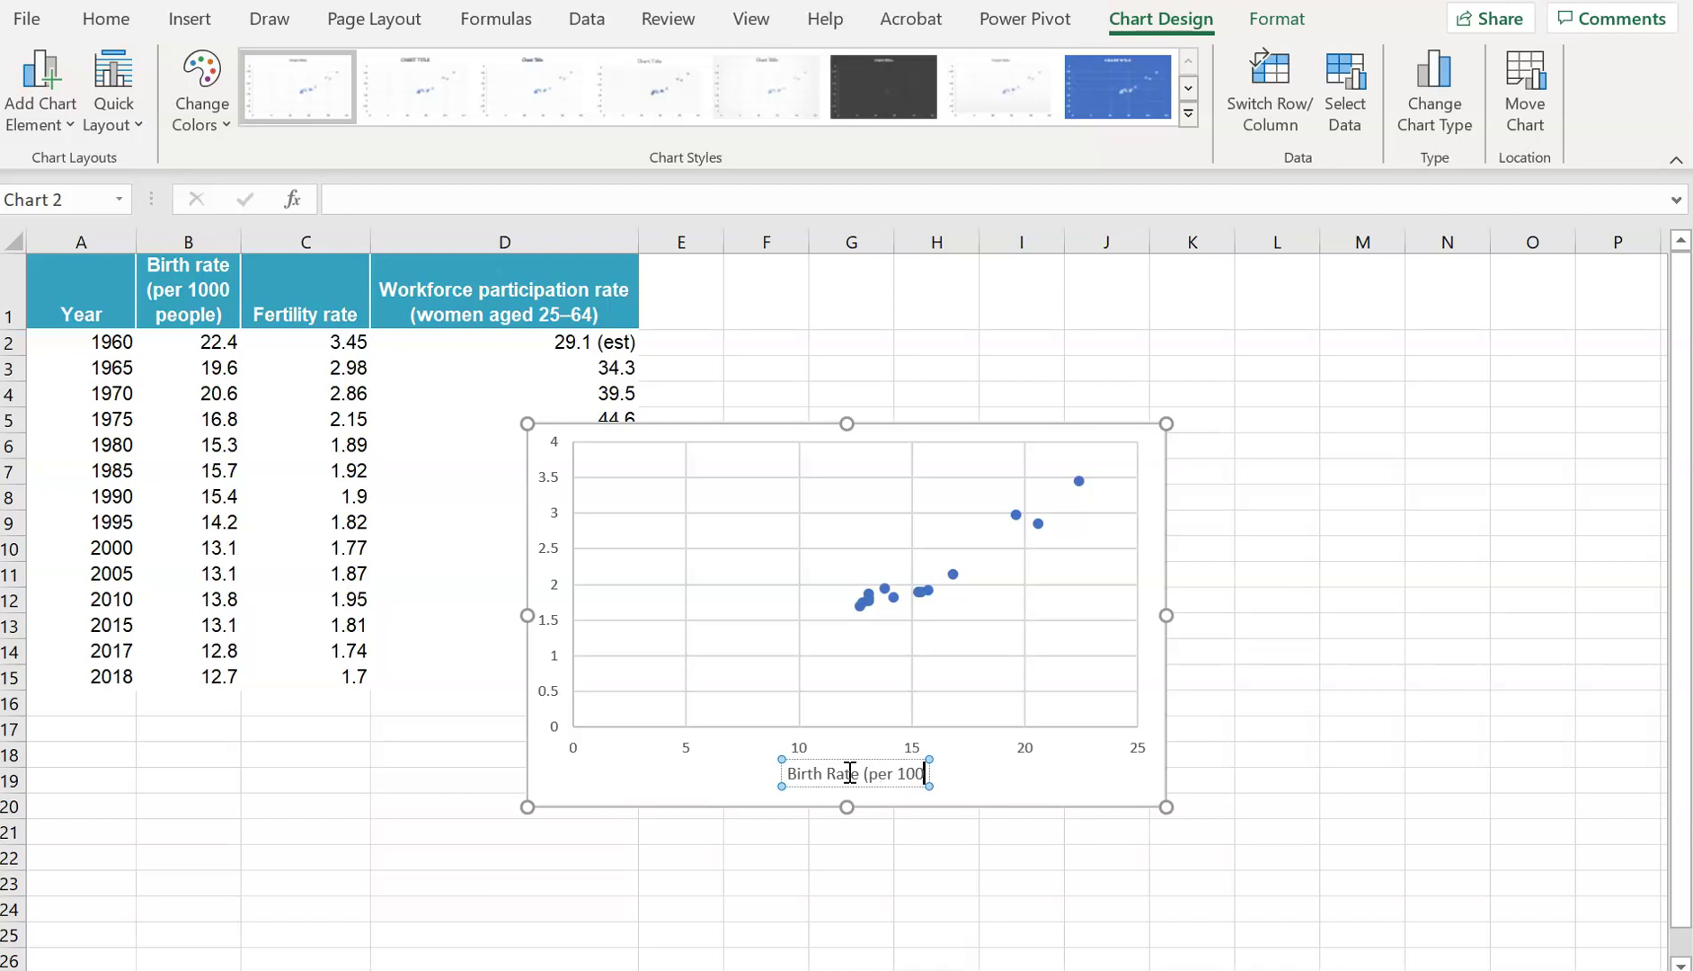
text(0))
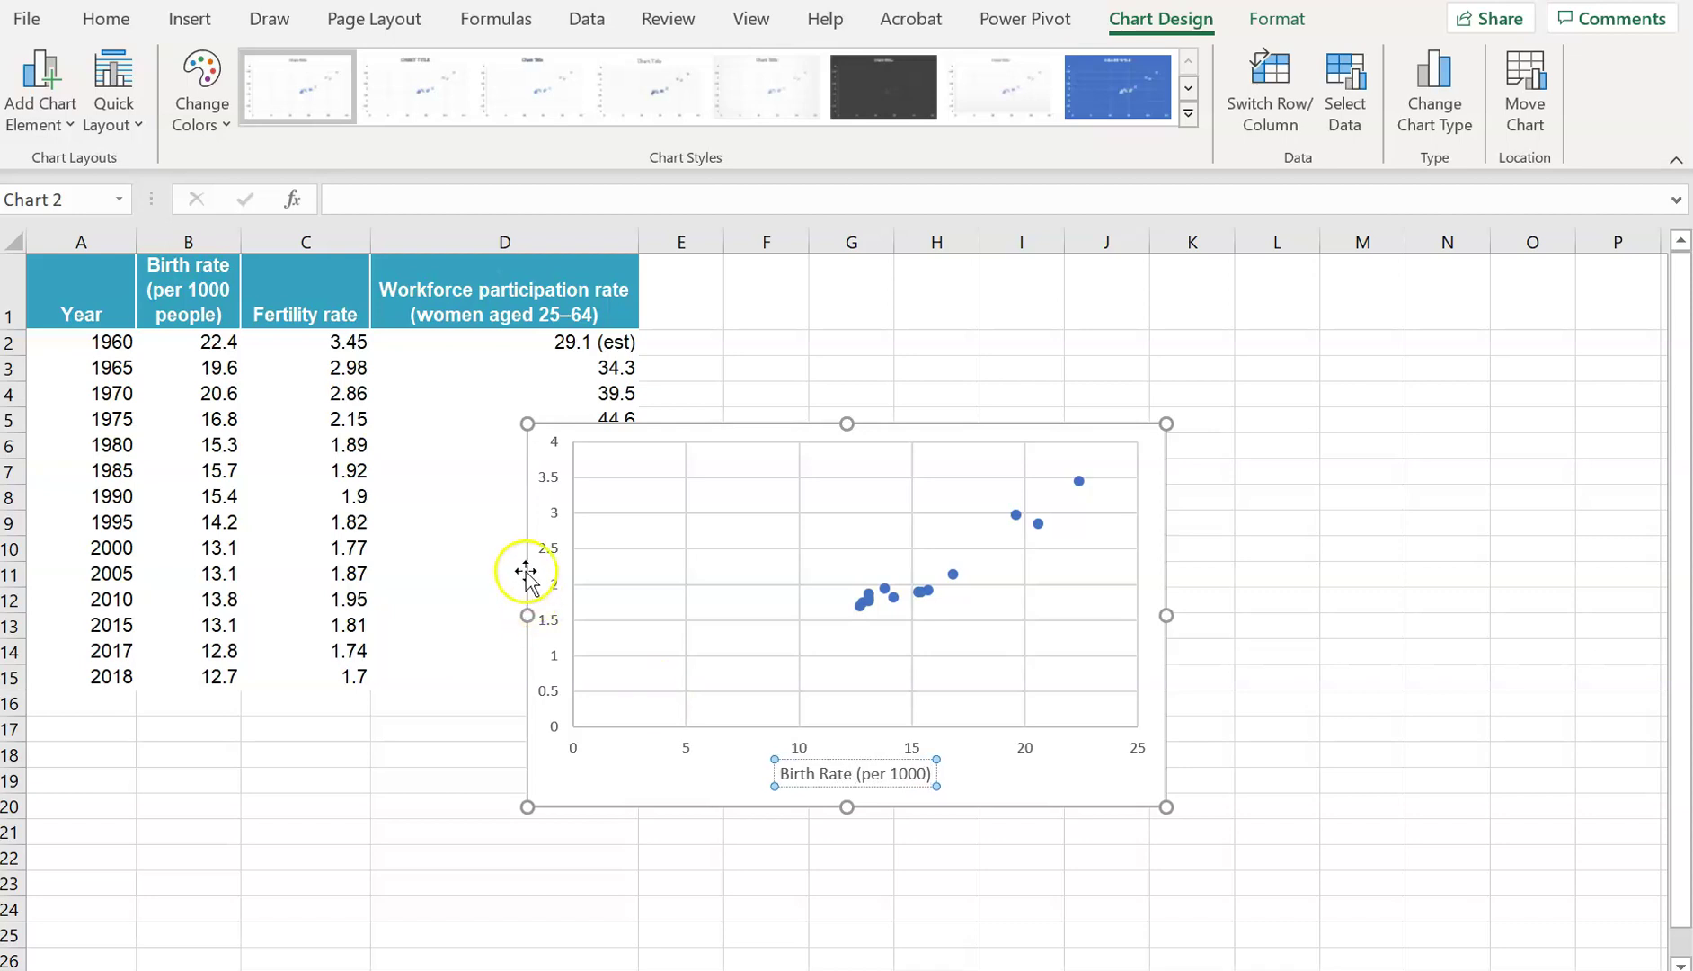
Step: Add a vertical axis title reading 'Fertility Rate'
click(36, 121)
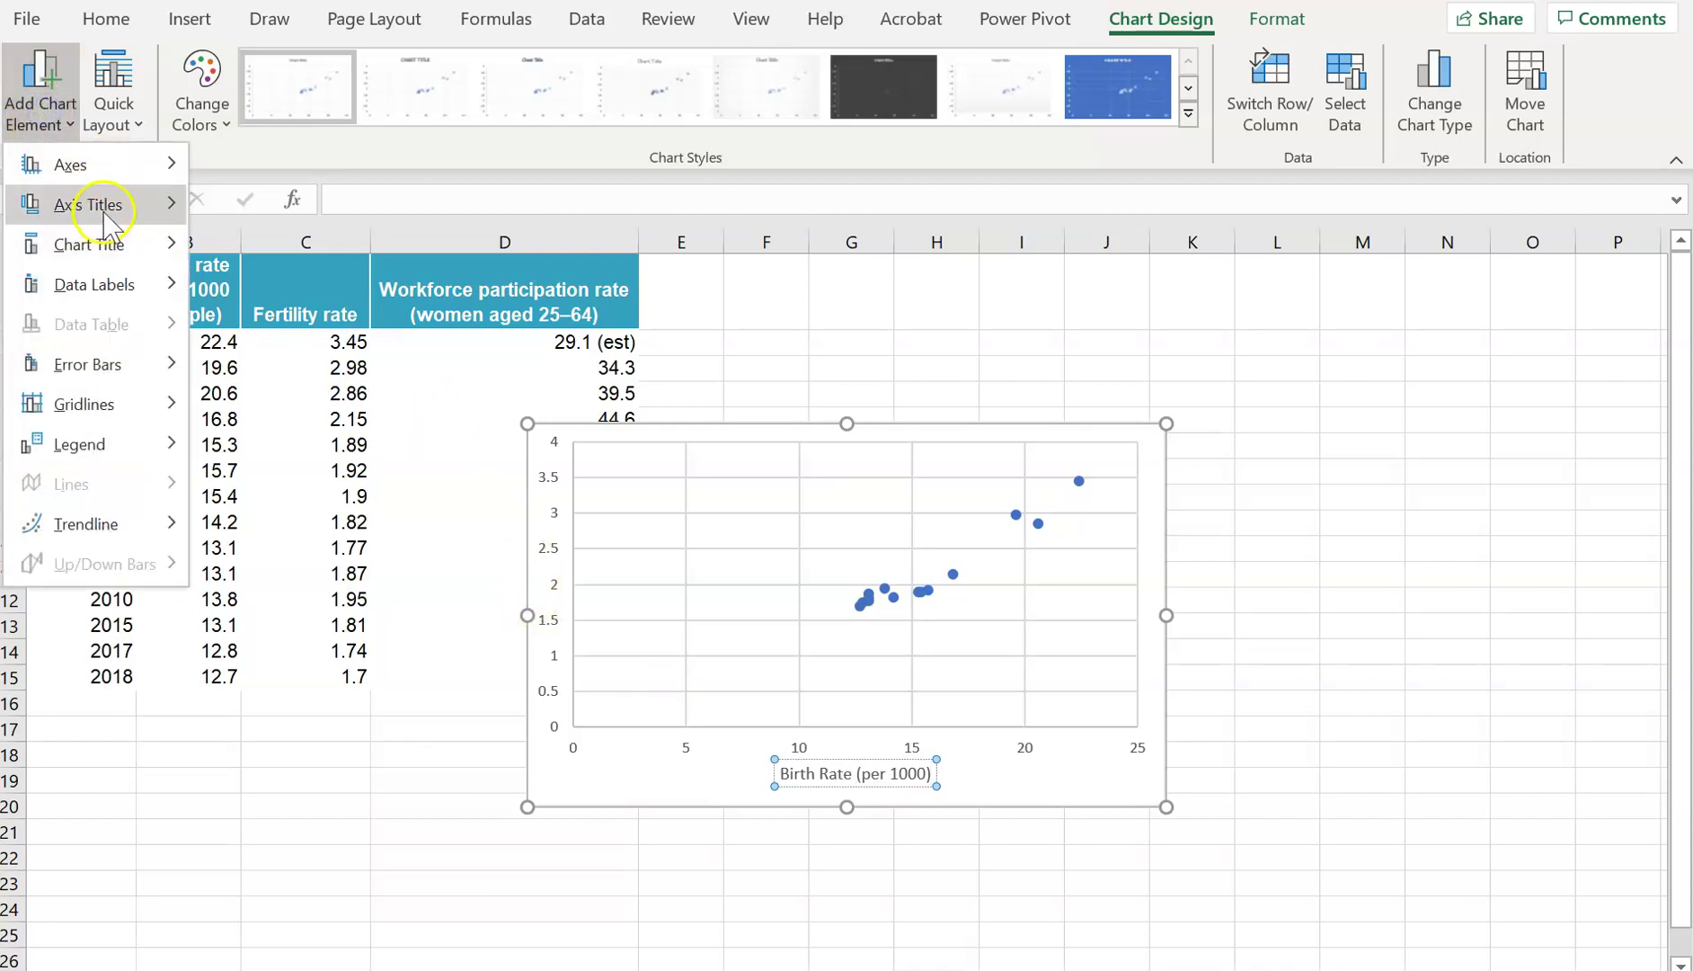
mouse_move(113, 204)
click(305, 274)
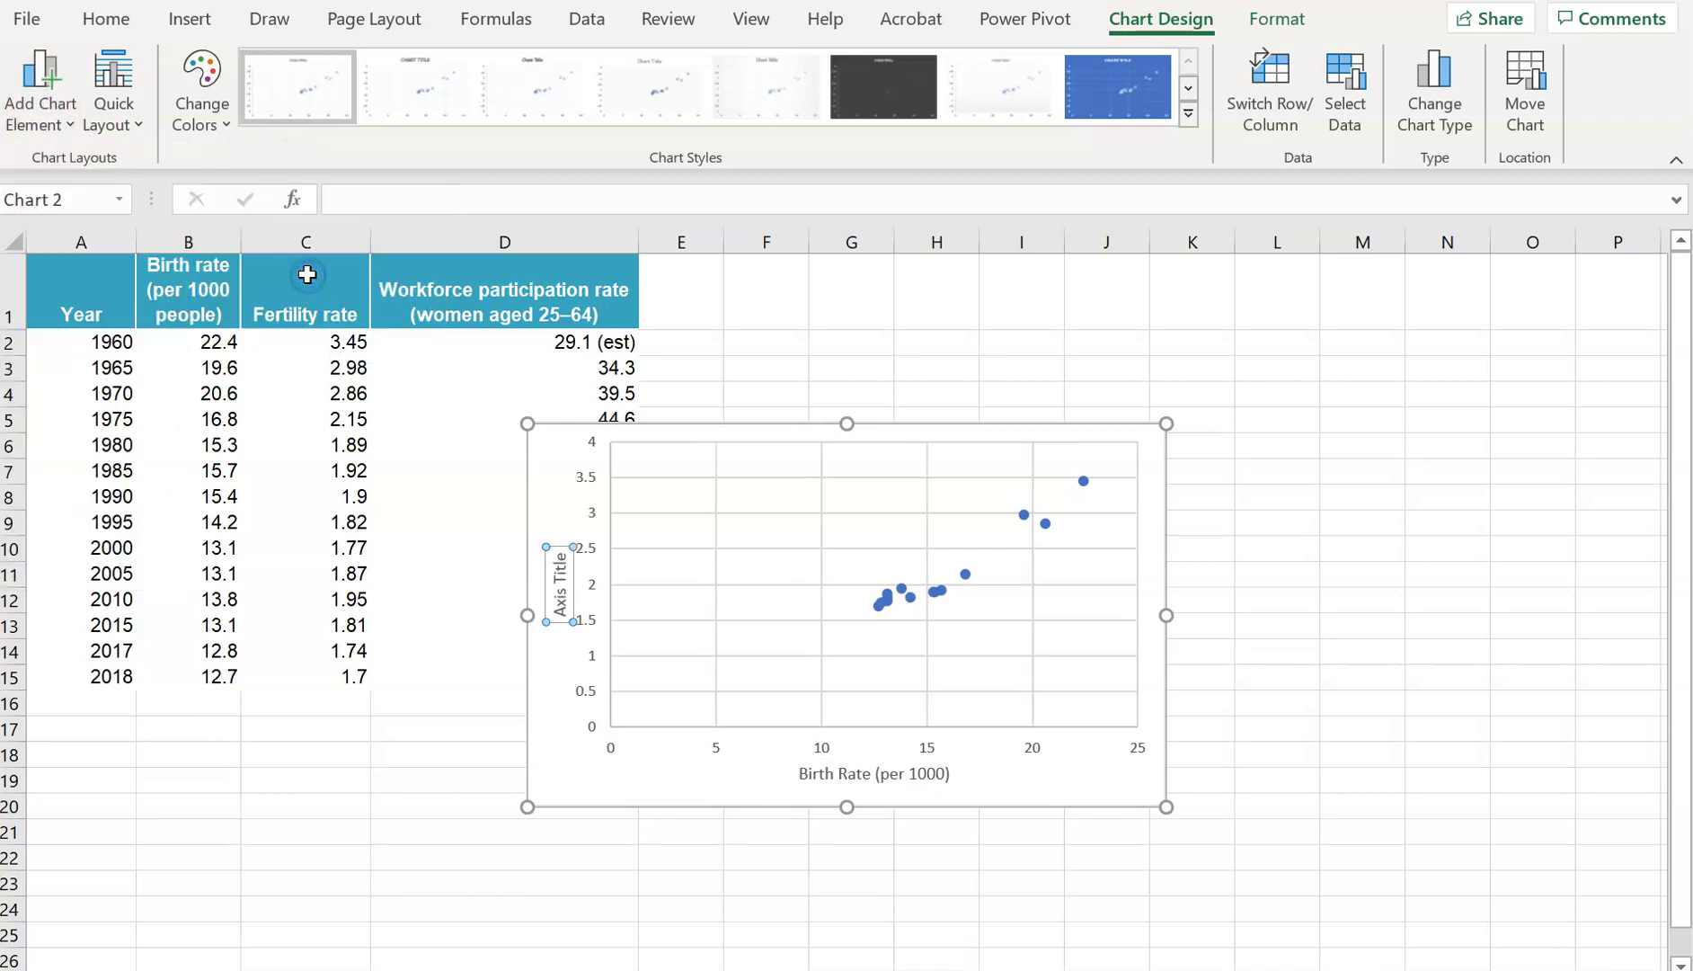
double_click(568, 594)
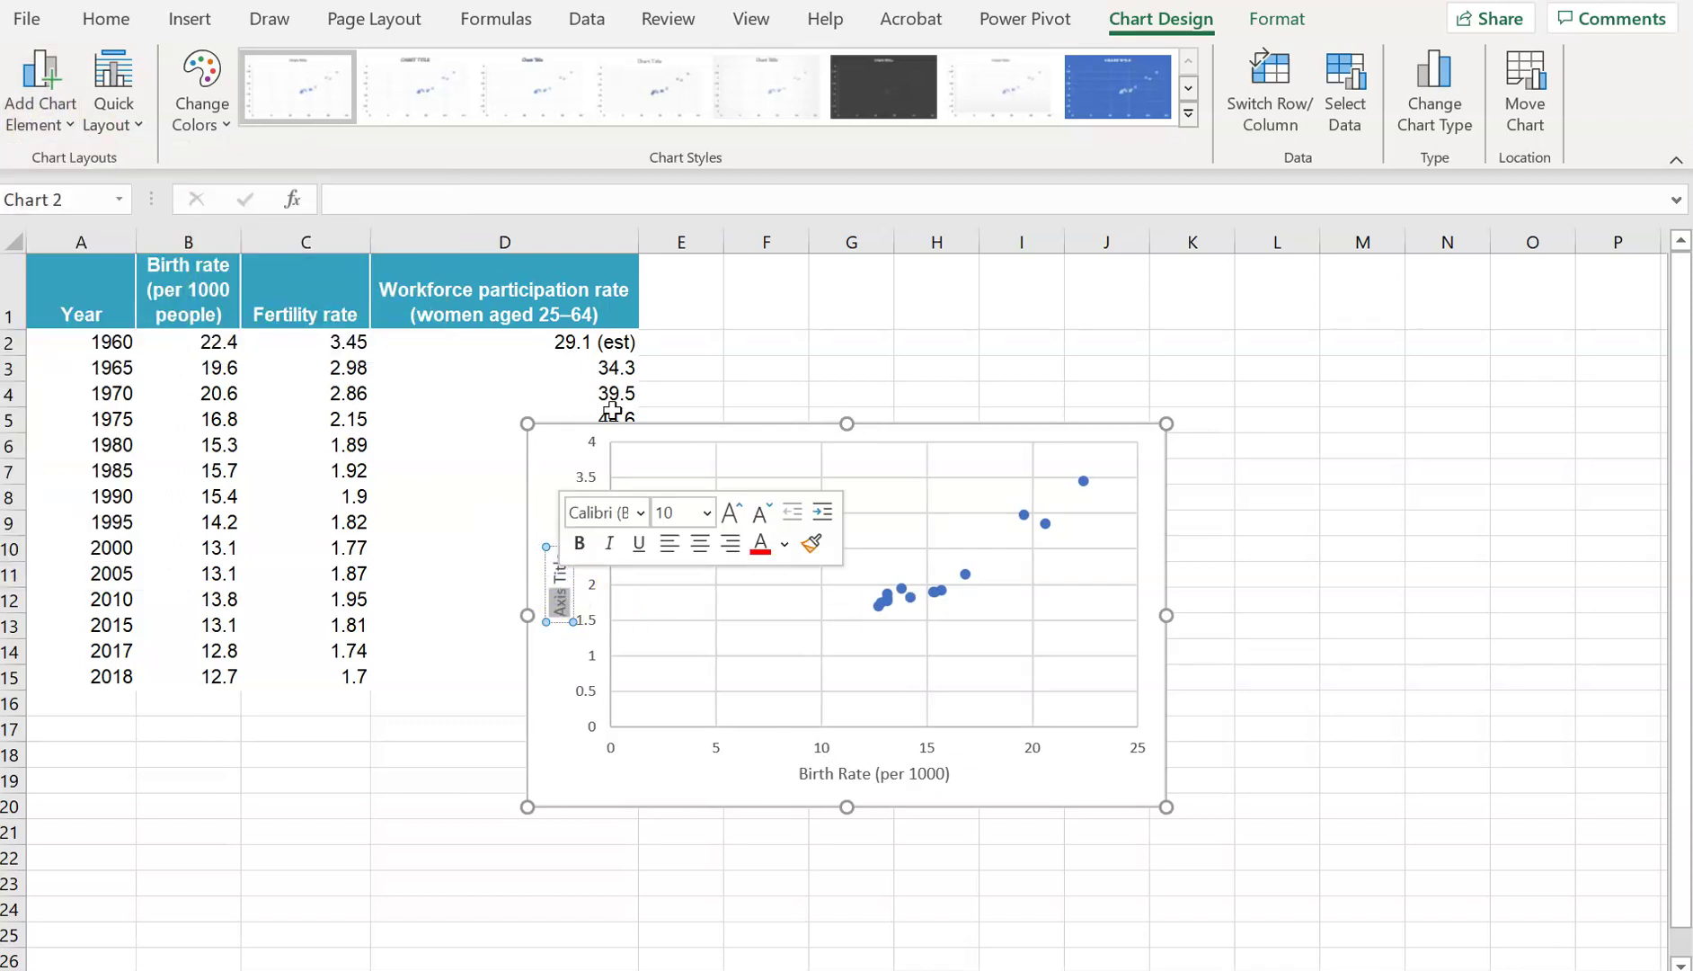
text(Fertility Rate)
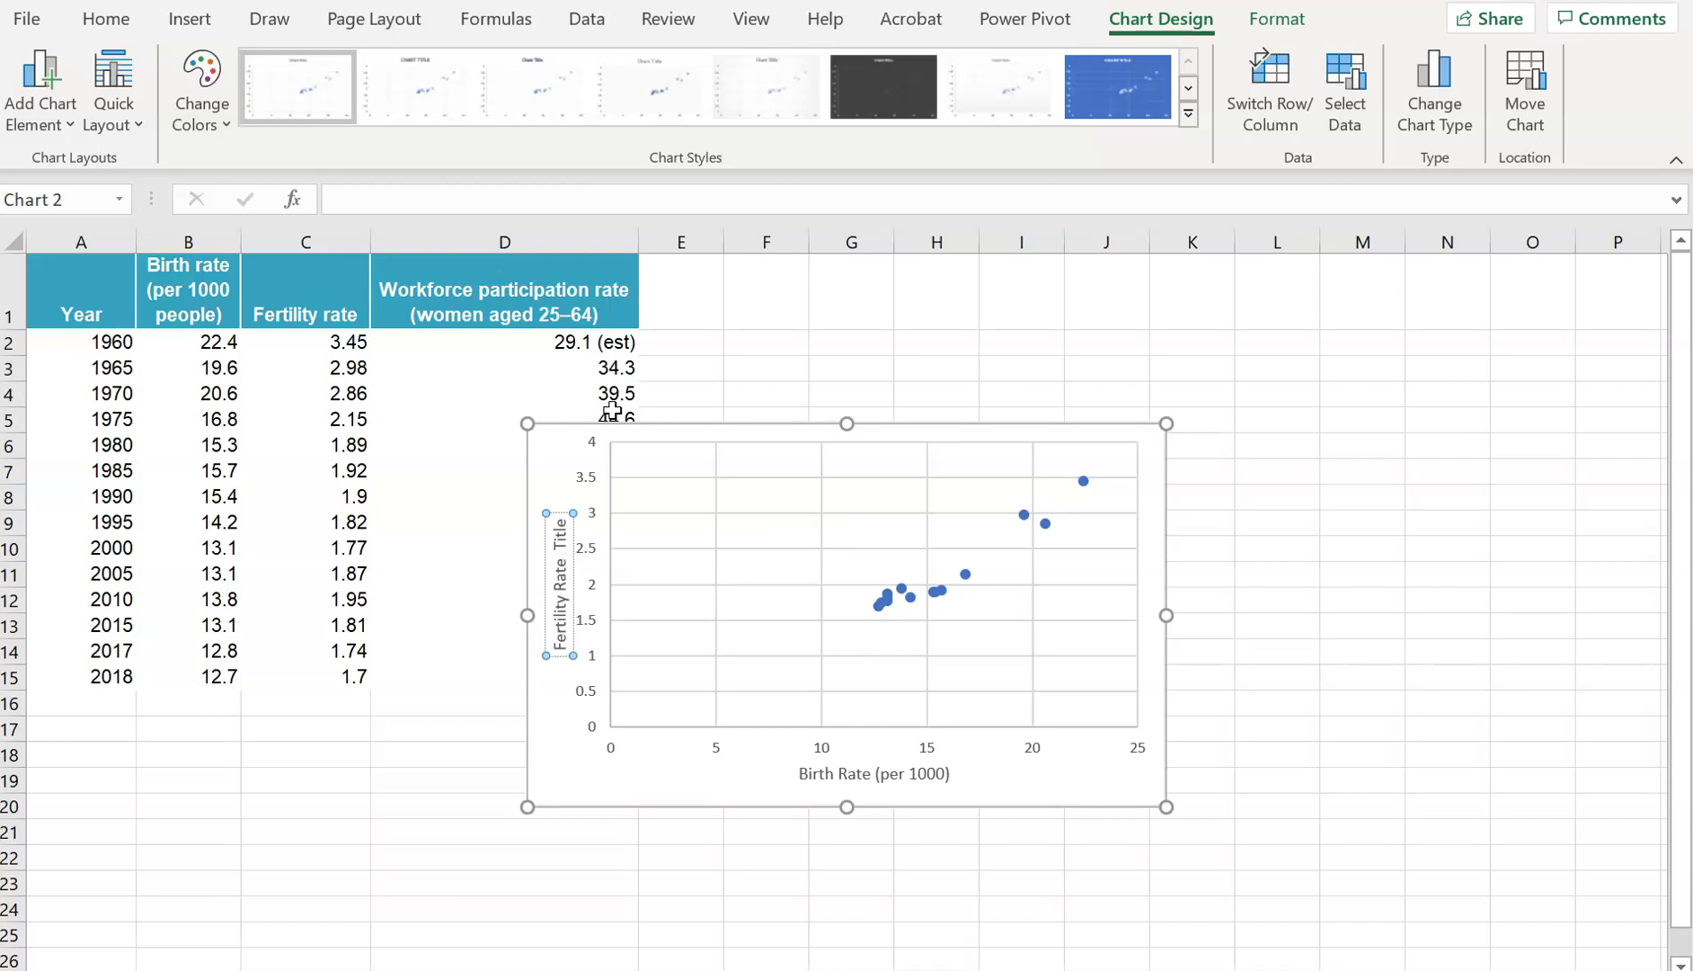
key(Delete)
key(Delete)
key(Delete)
key(Delete)
key(Delete)
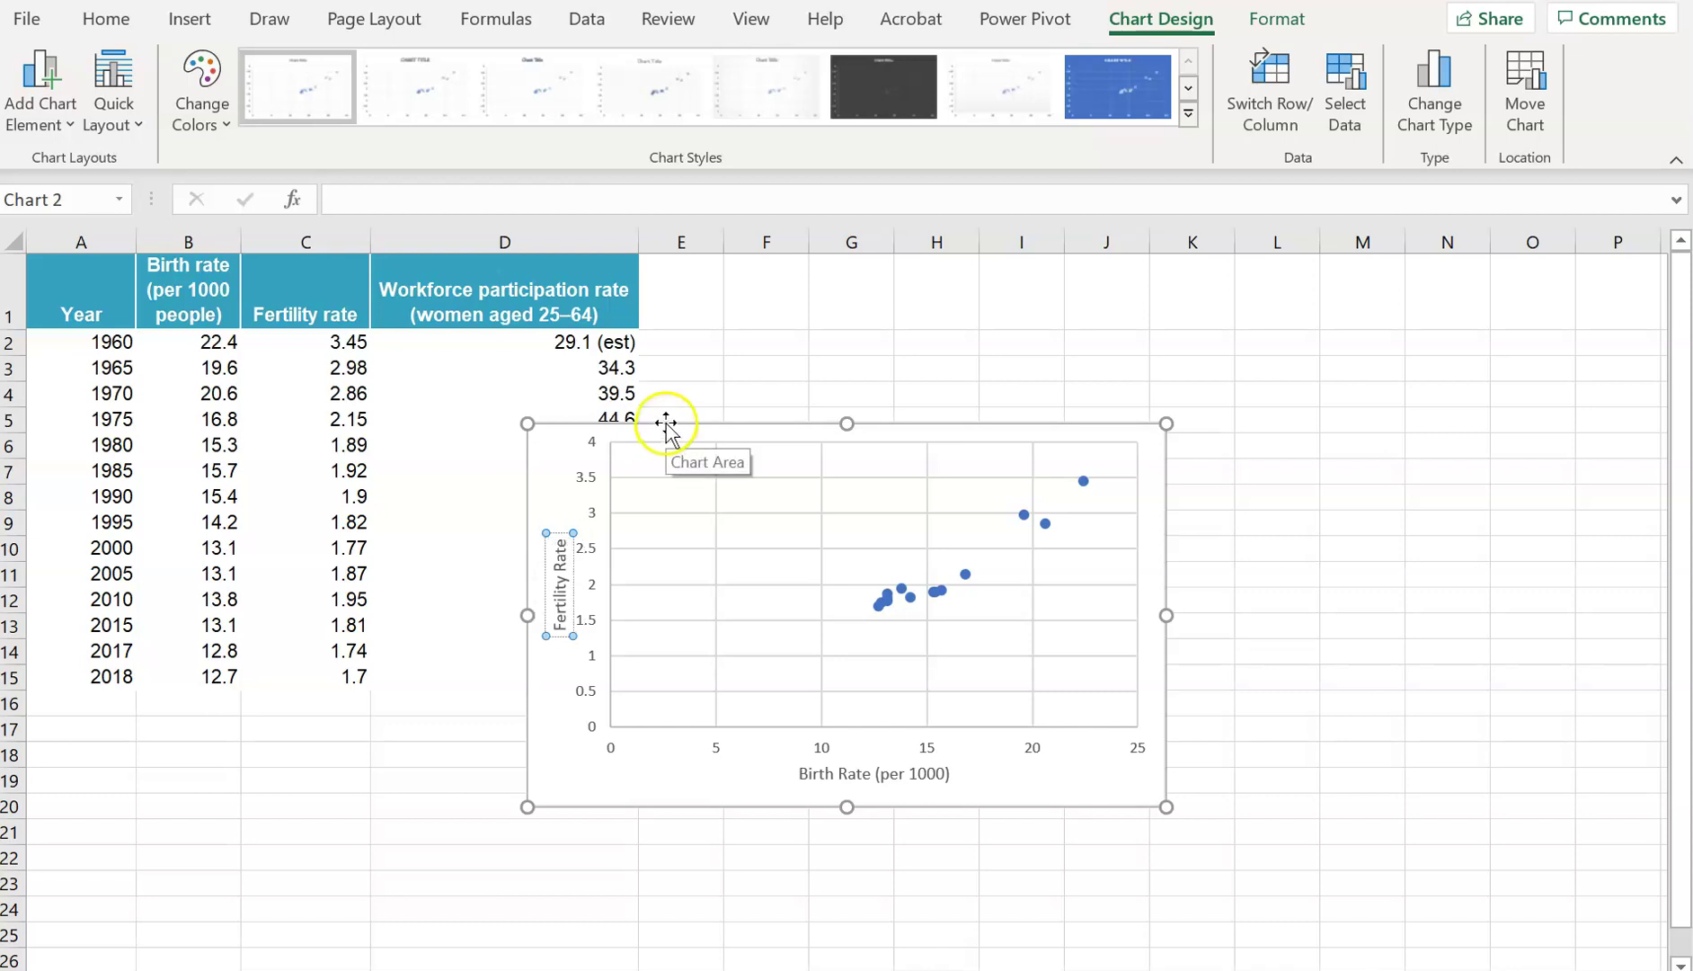
Step: Set the horizontal axis minimum to 10
click(929, 472)
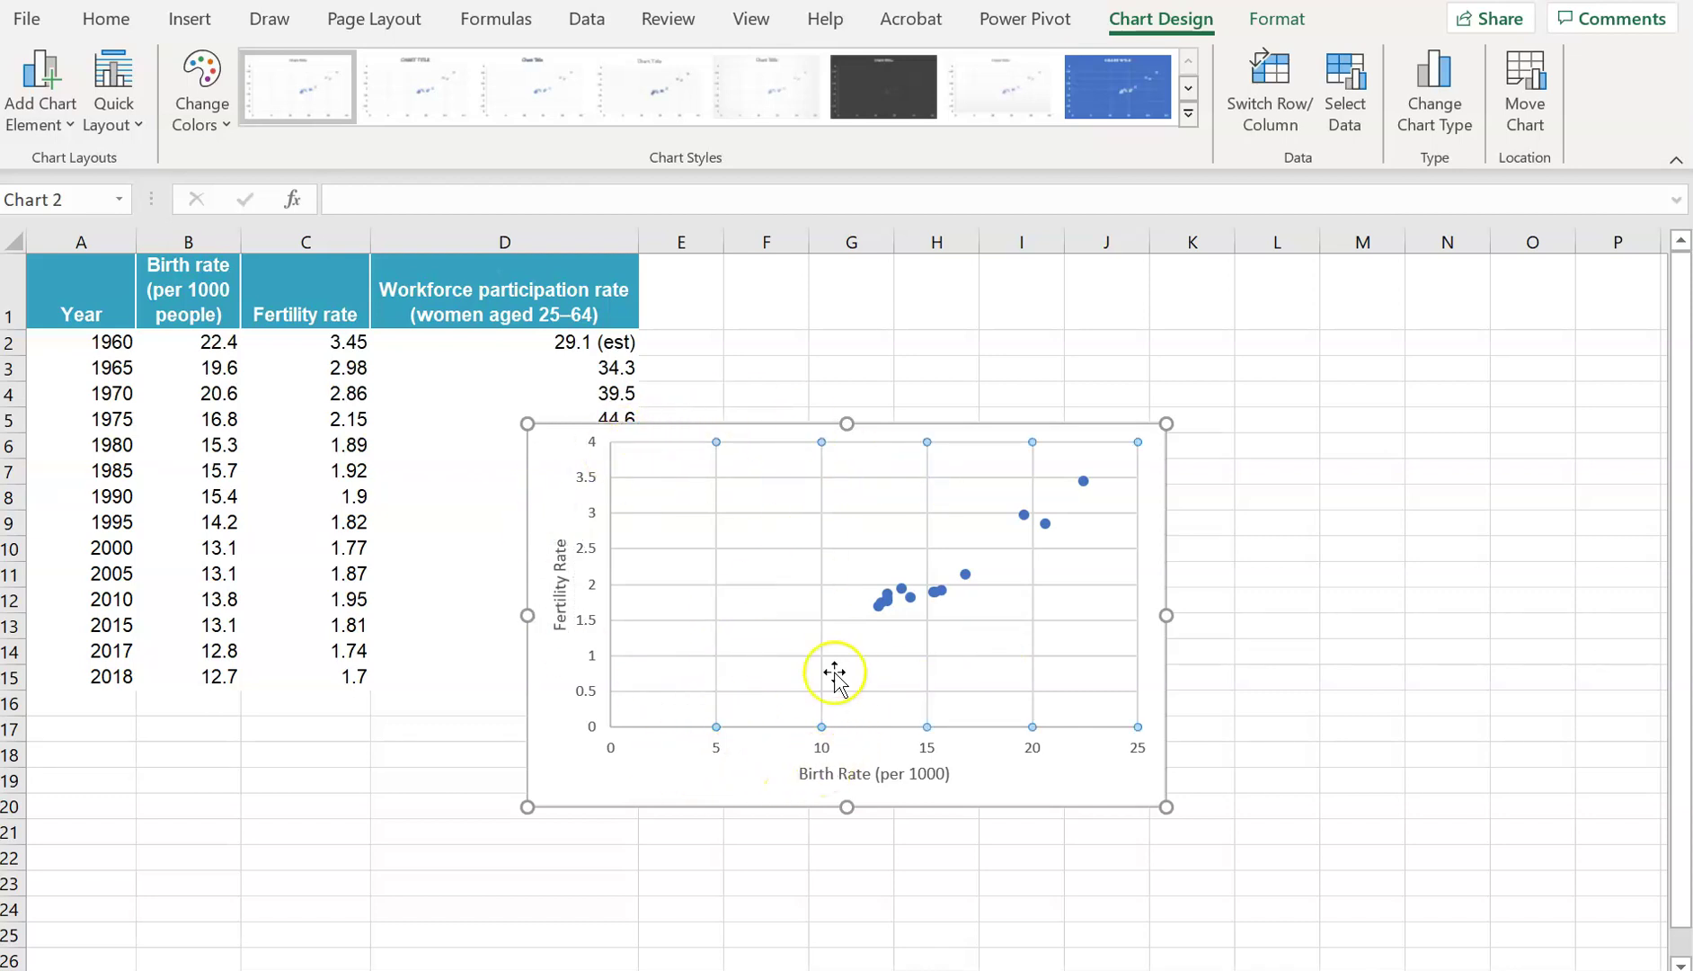
click(818, 752)
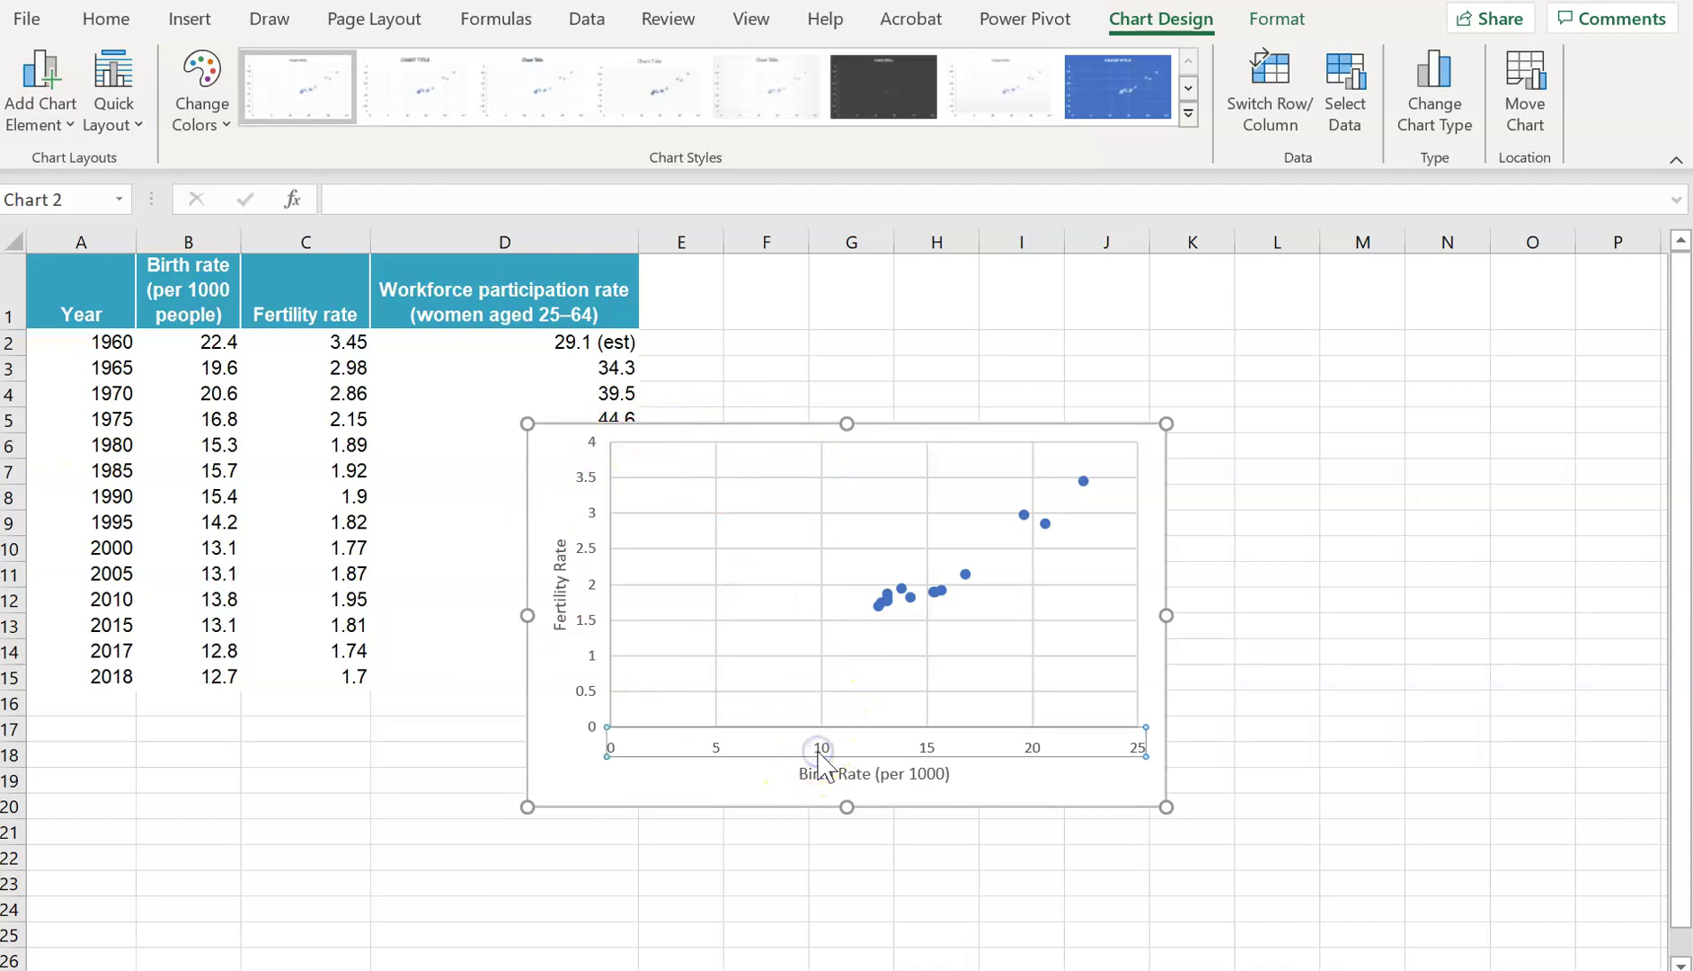
right_click(820, 760)
click(897, 728)
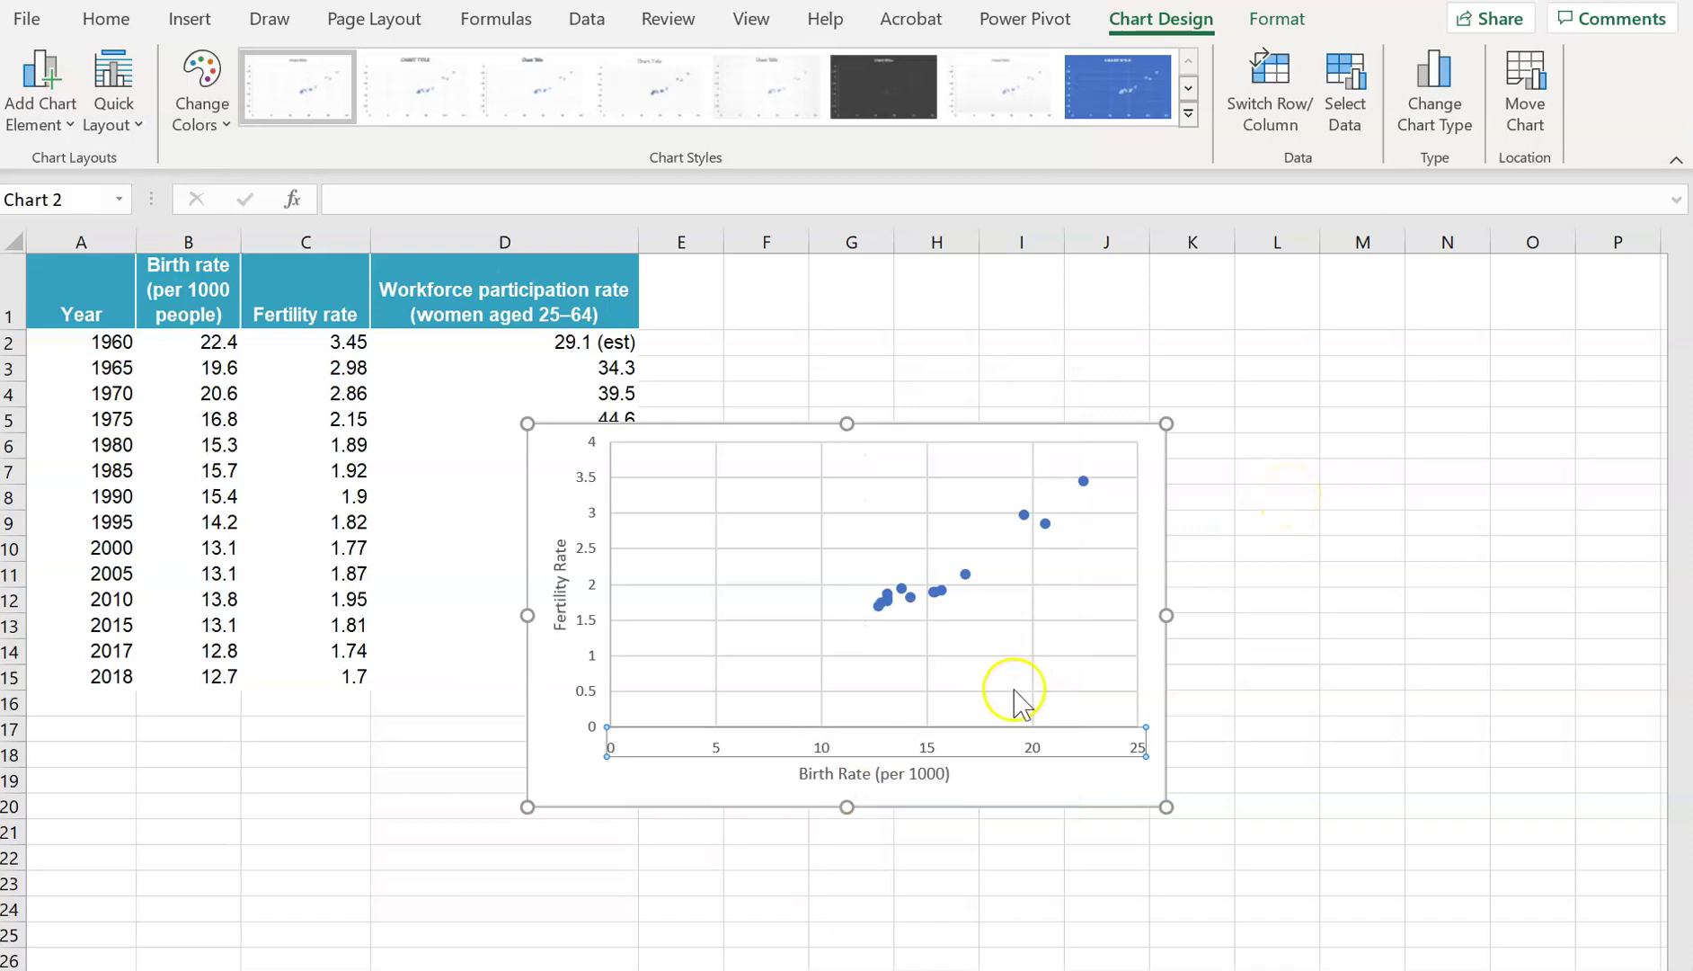
click(1531, 474)
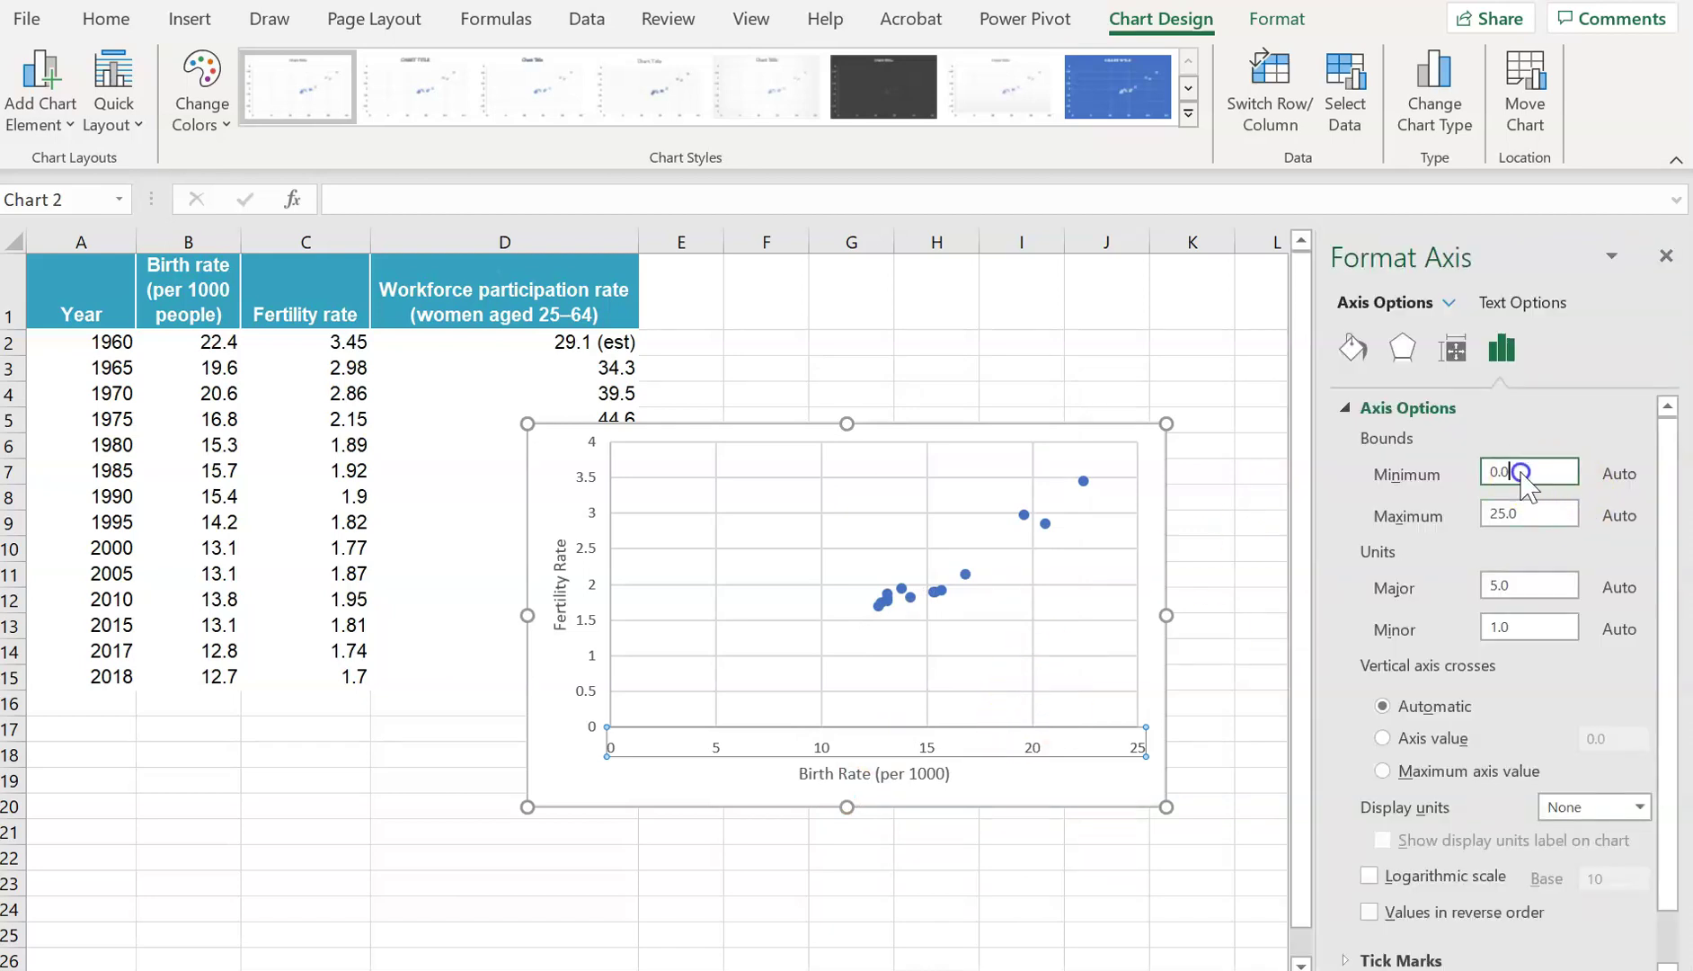
text(10)
click(1528, 513)
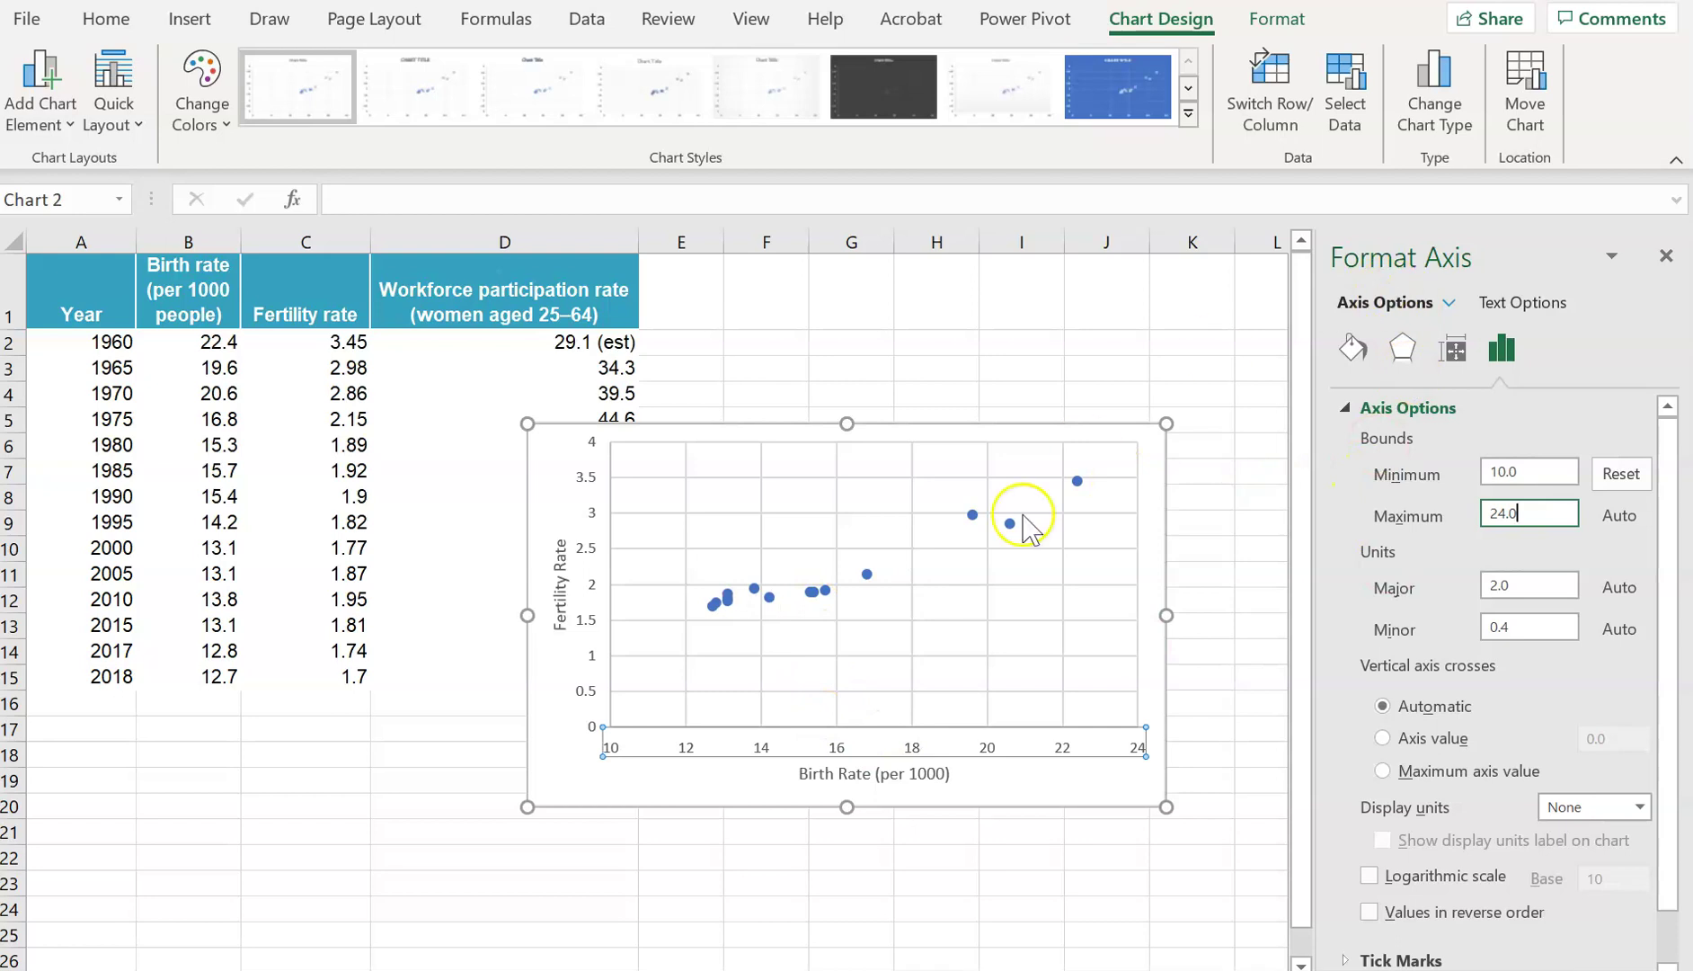
Step: Set the vertical axis minimum to 1 and close the Format Axis pane
click(588, 556)
right_click(587, 555)
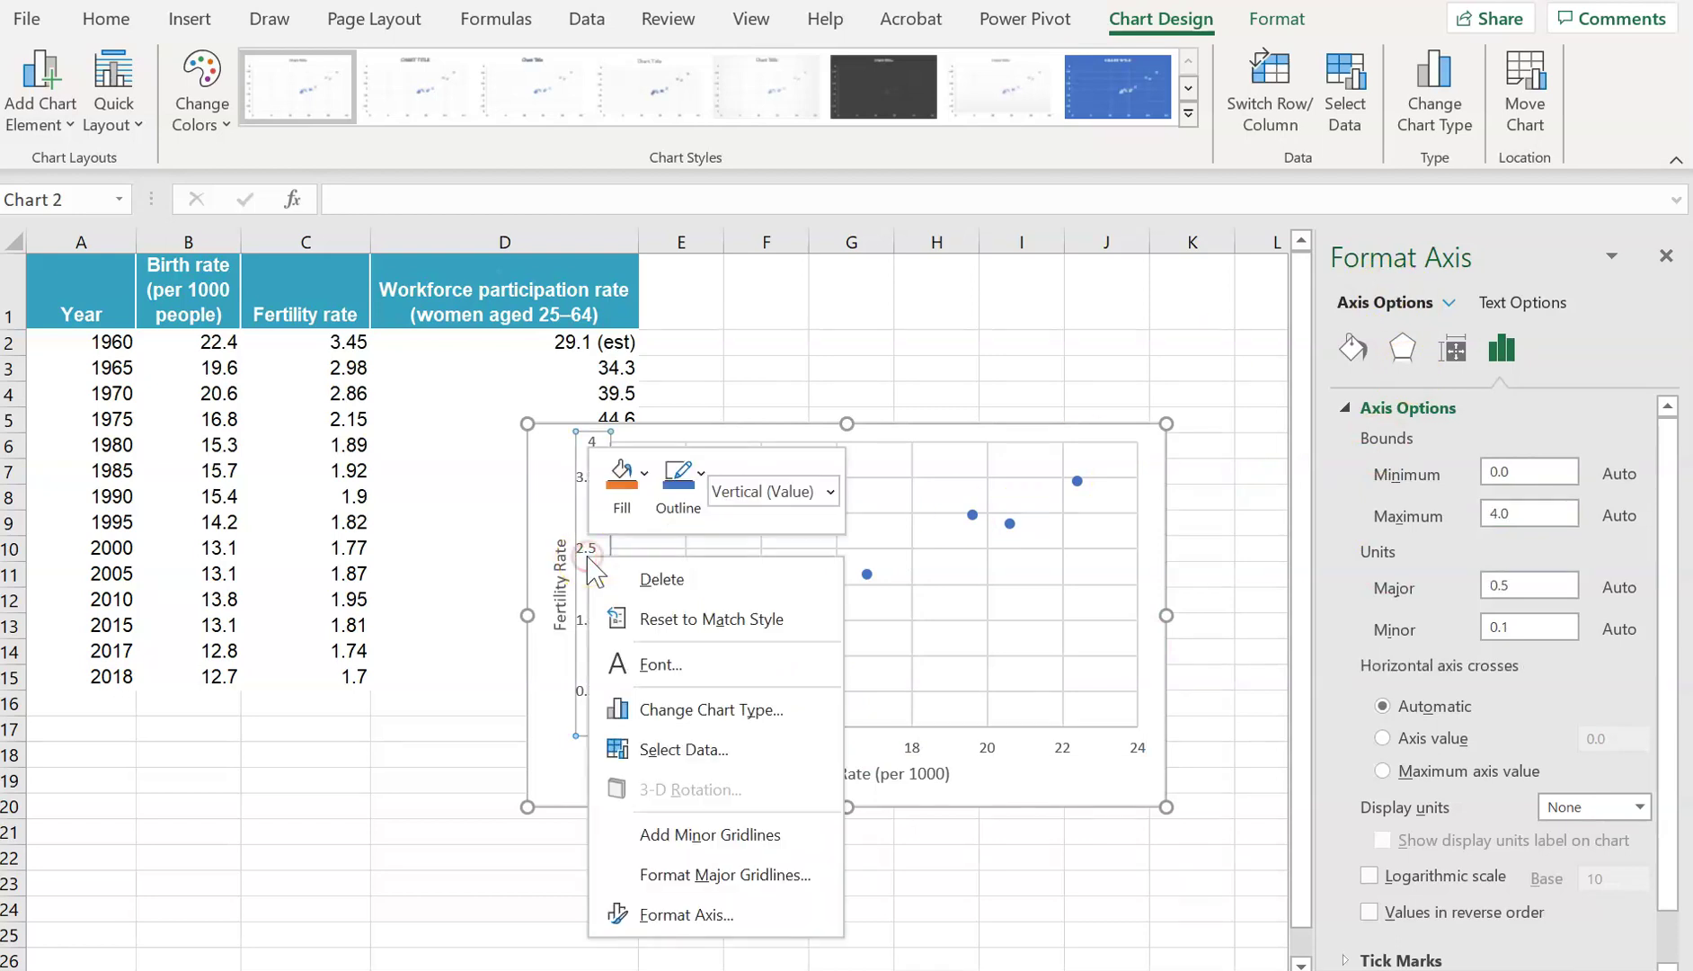
click(692, 910)
click(1516, 486)
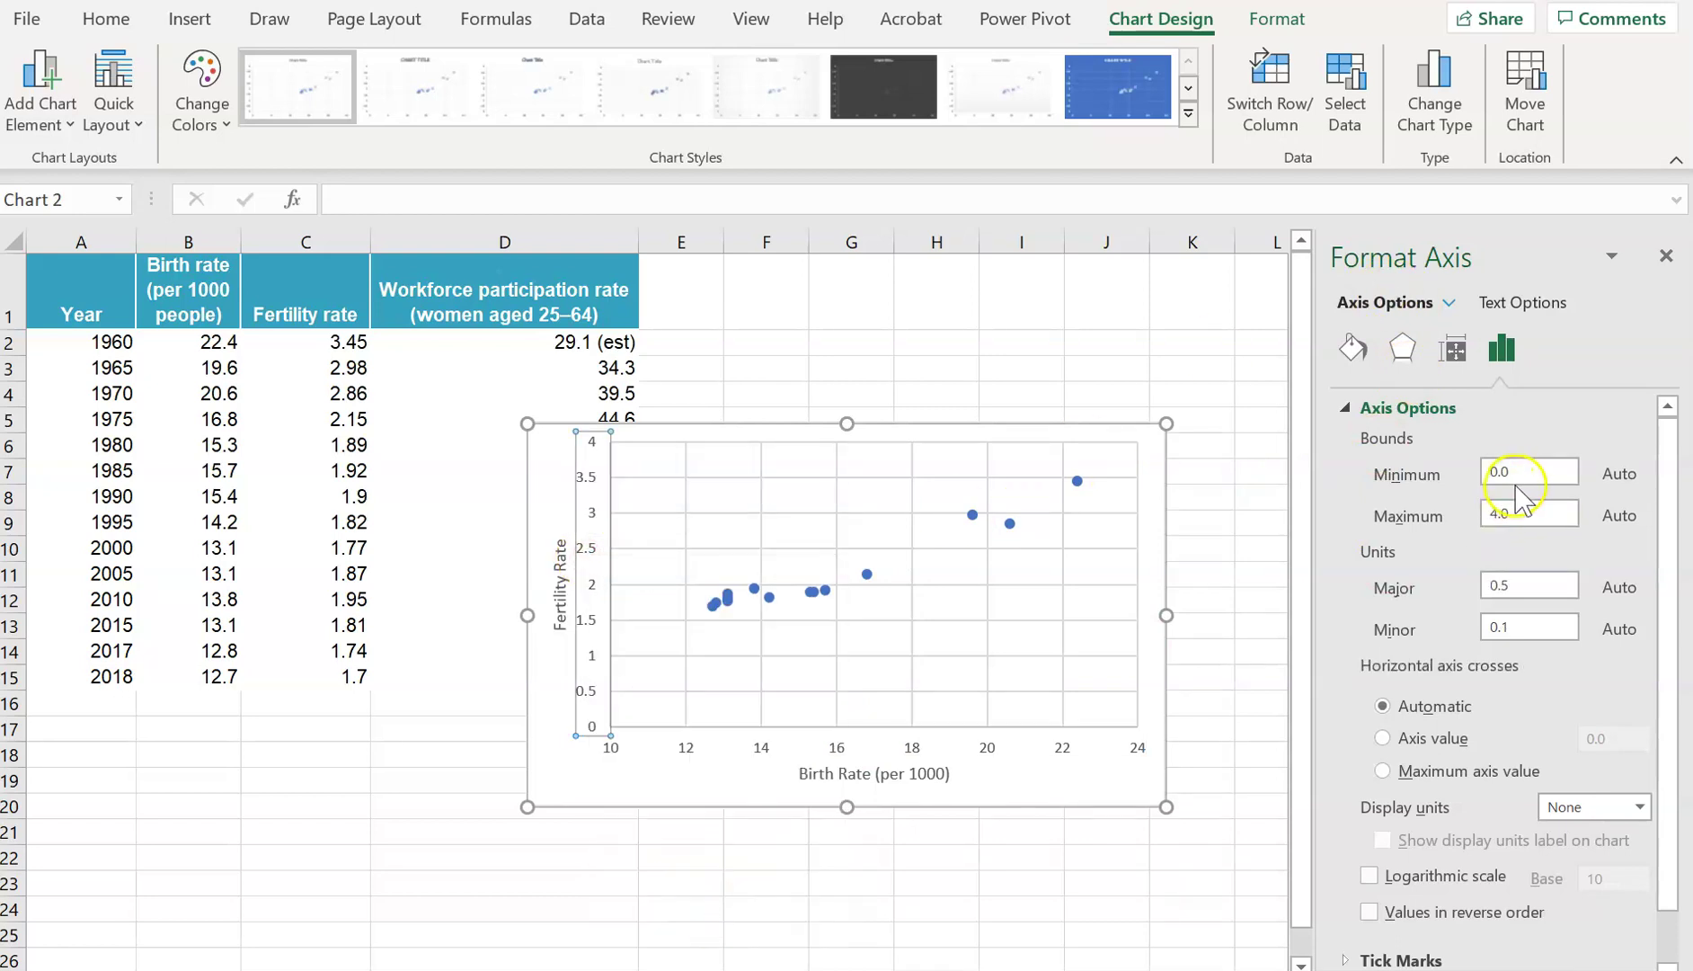
click(1513, 469)
text(1)
key(Return)
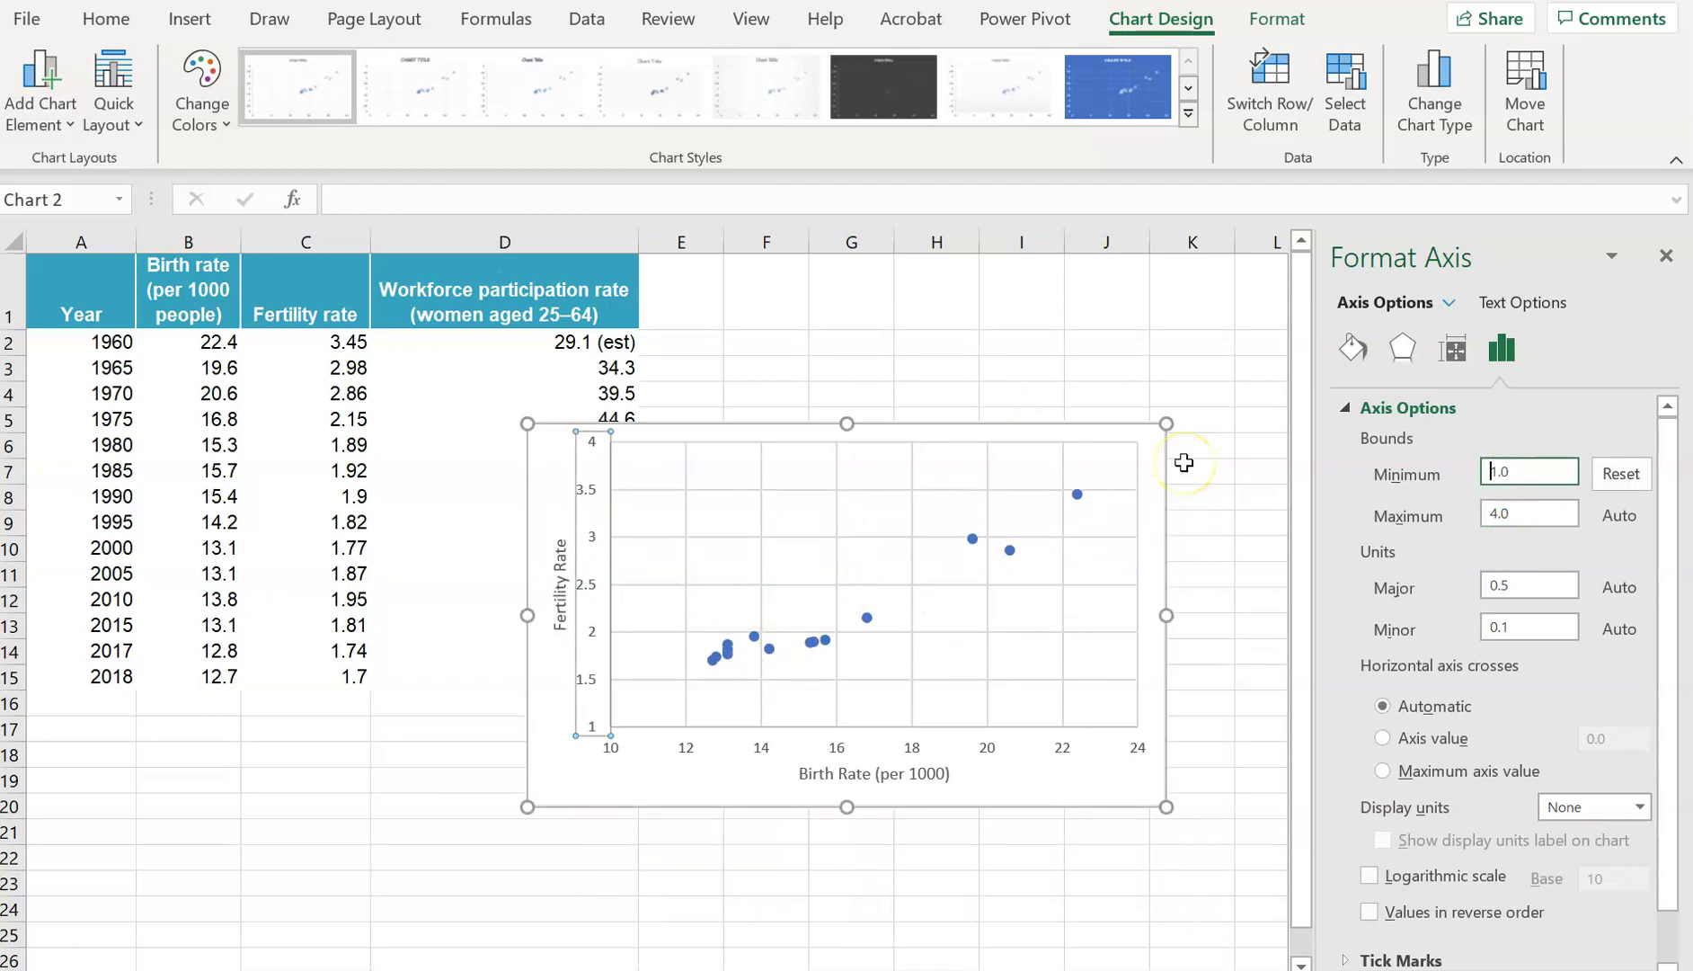
click(1667, 256)
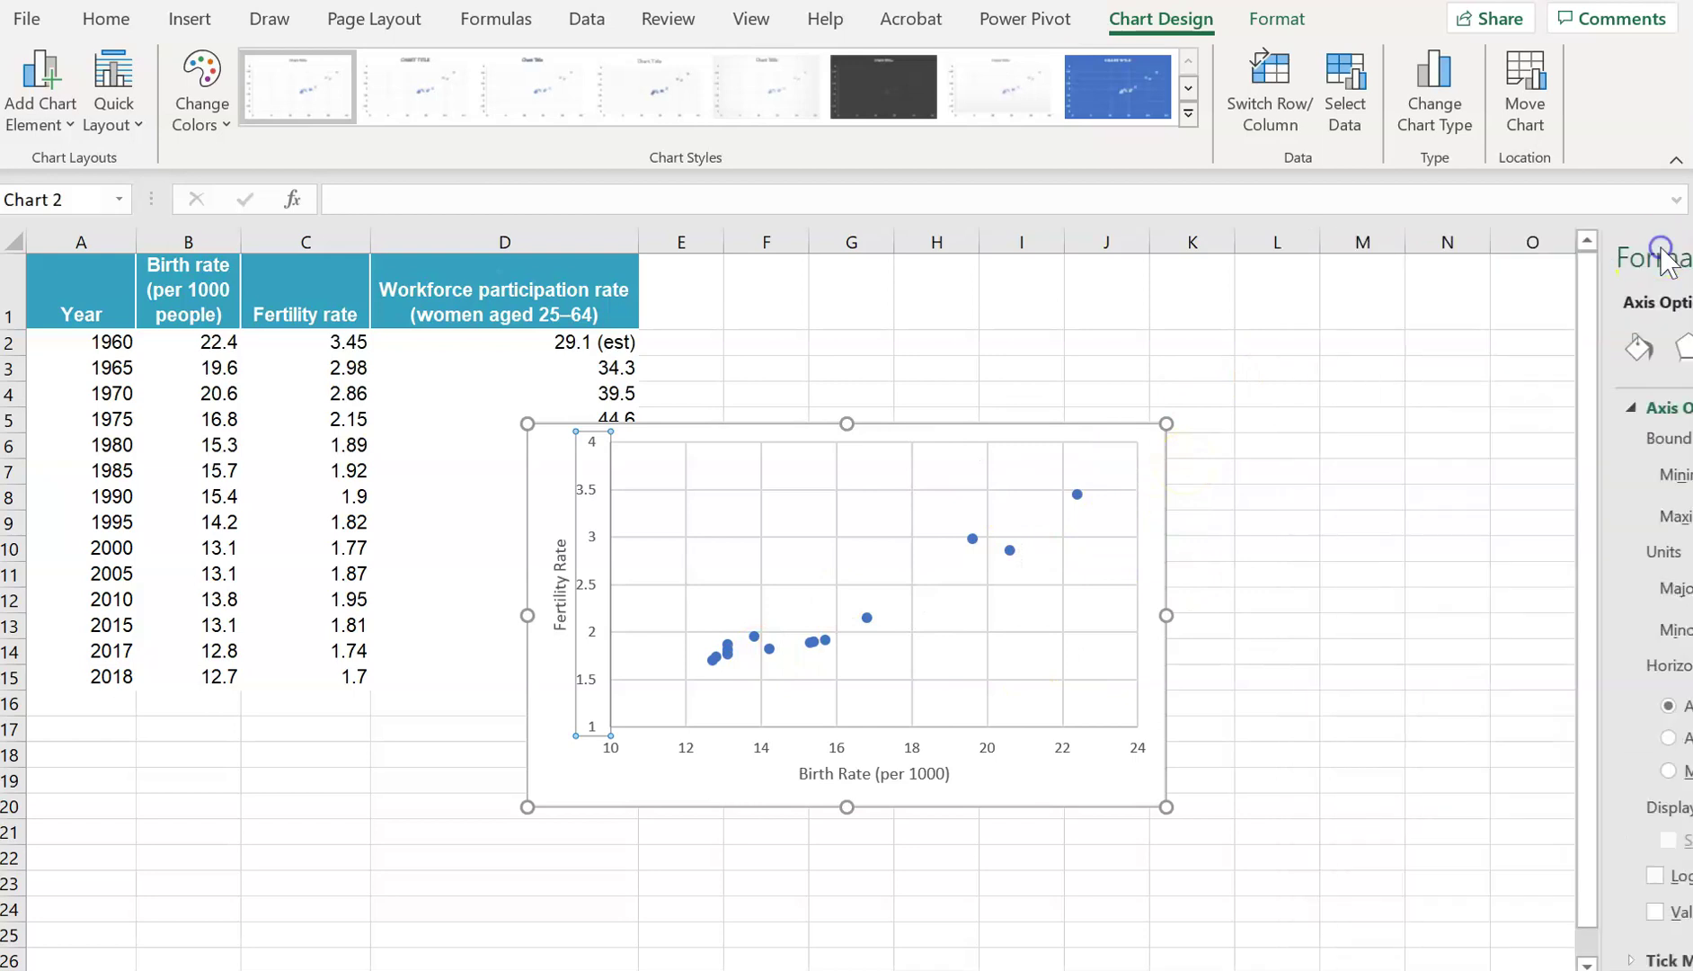
Step: Add a linear trendline to the scatter points and scroll down its Format Trendline options
click(1173, 479)
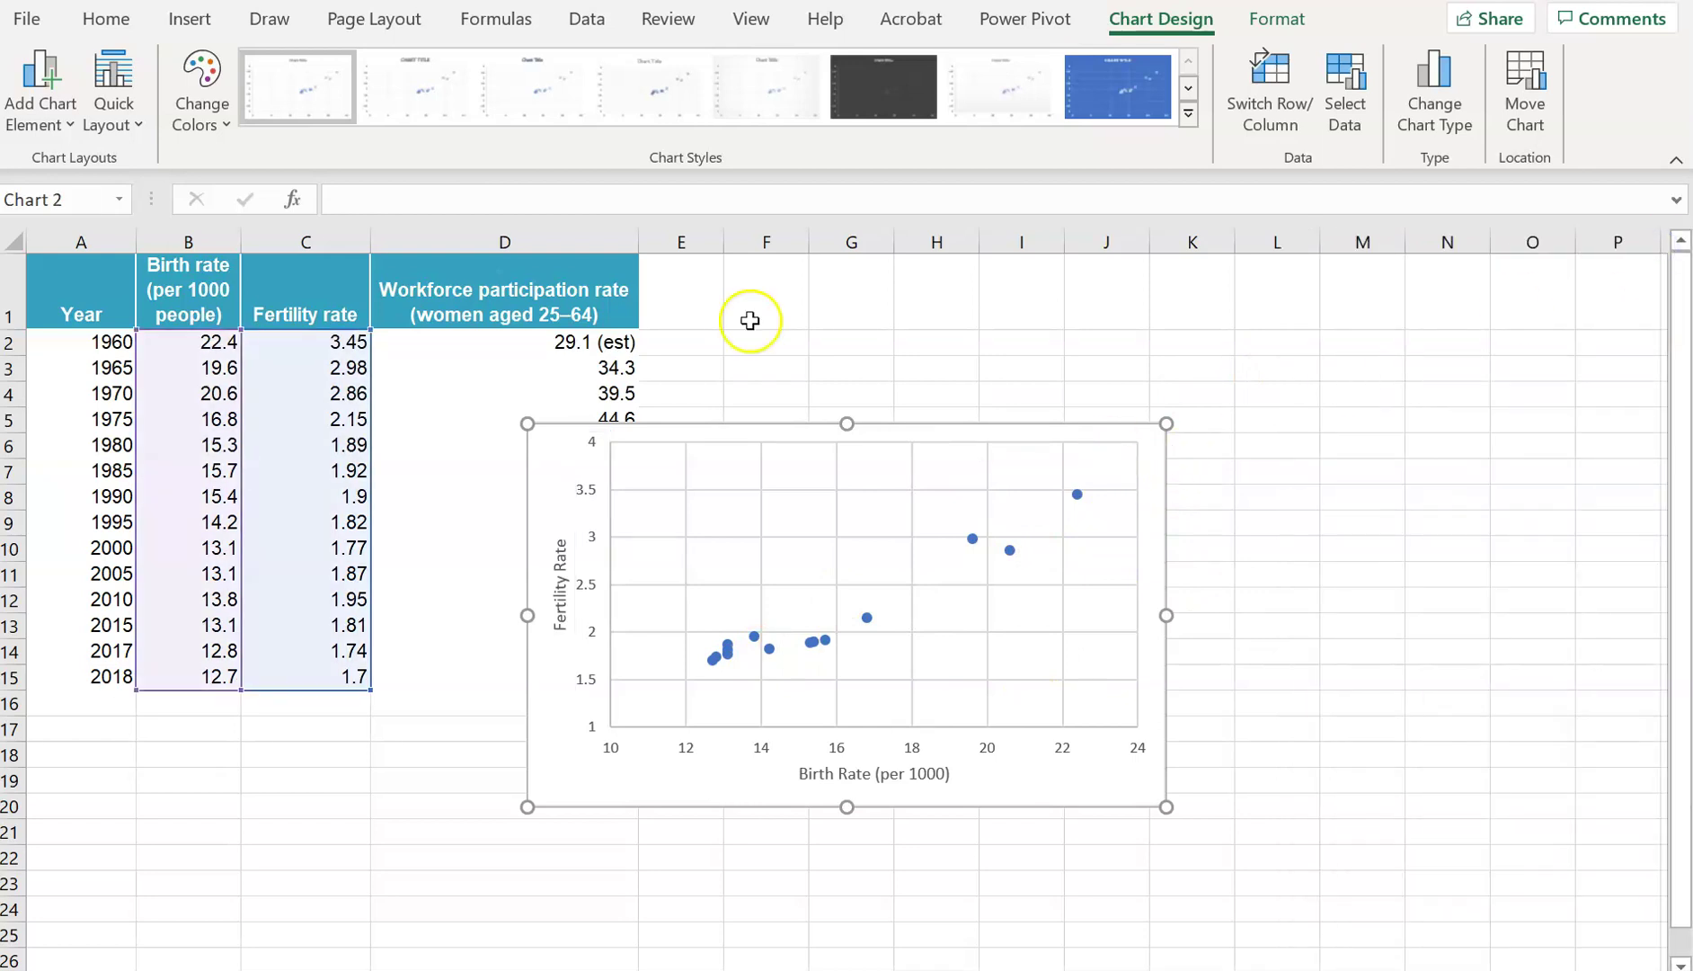
click(56, 112)
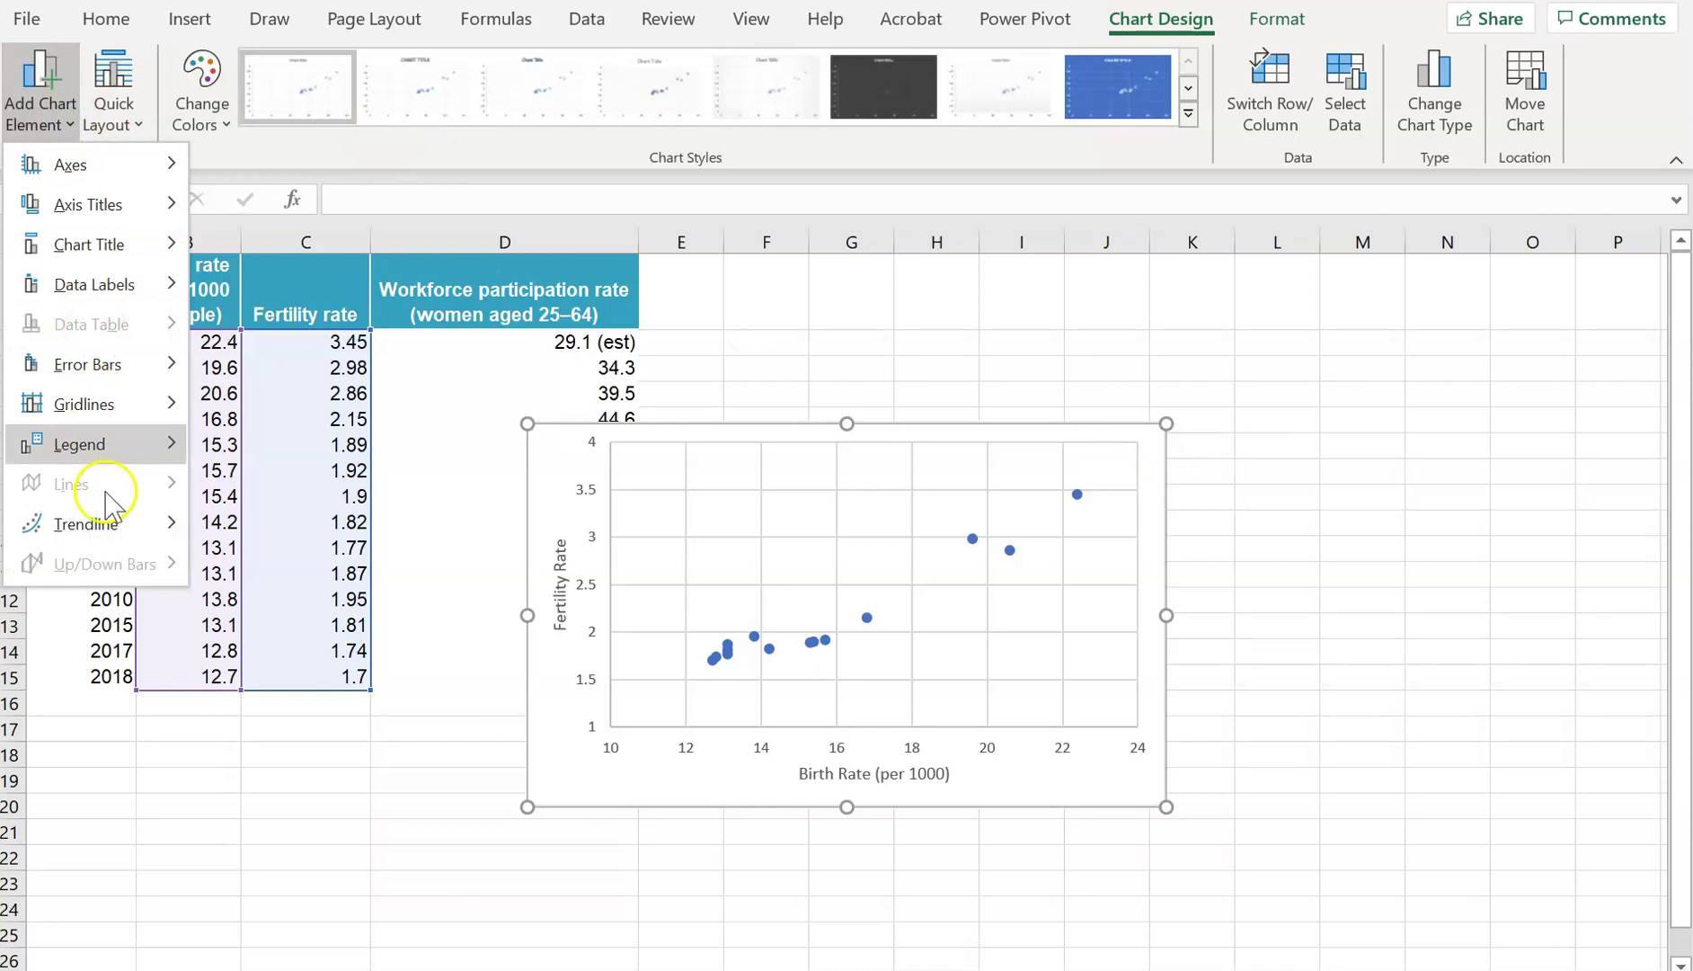
mouse_move(122, 535)
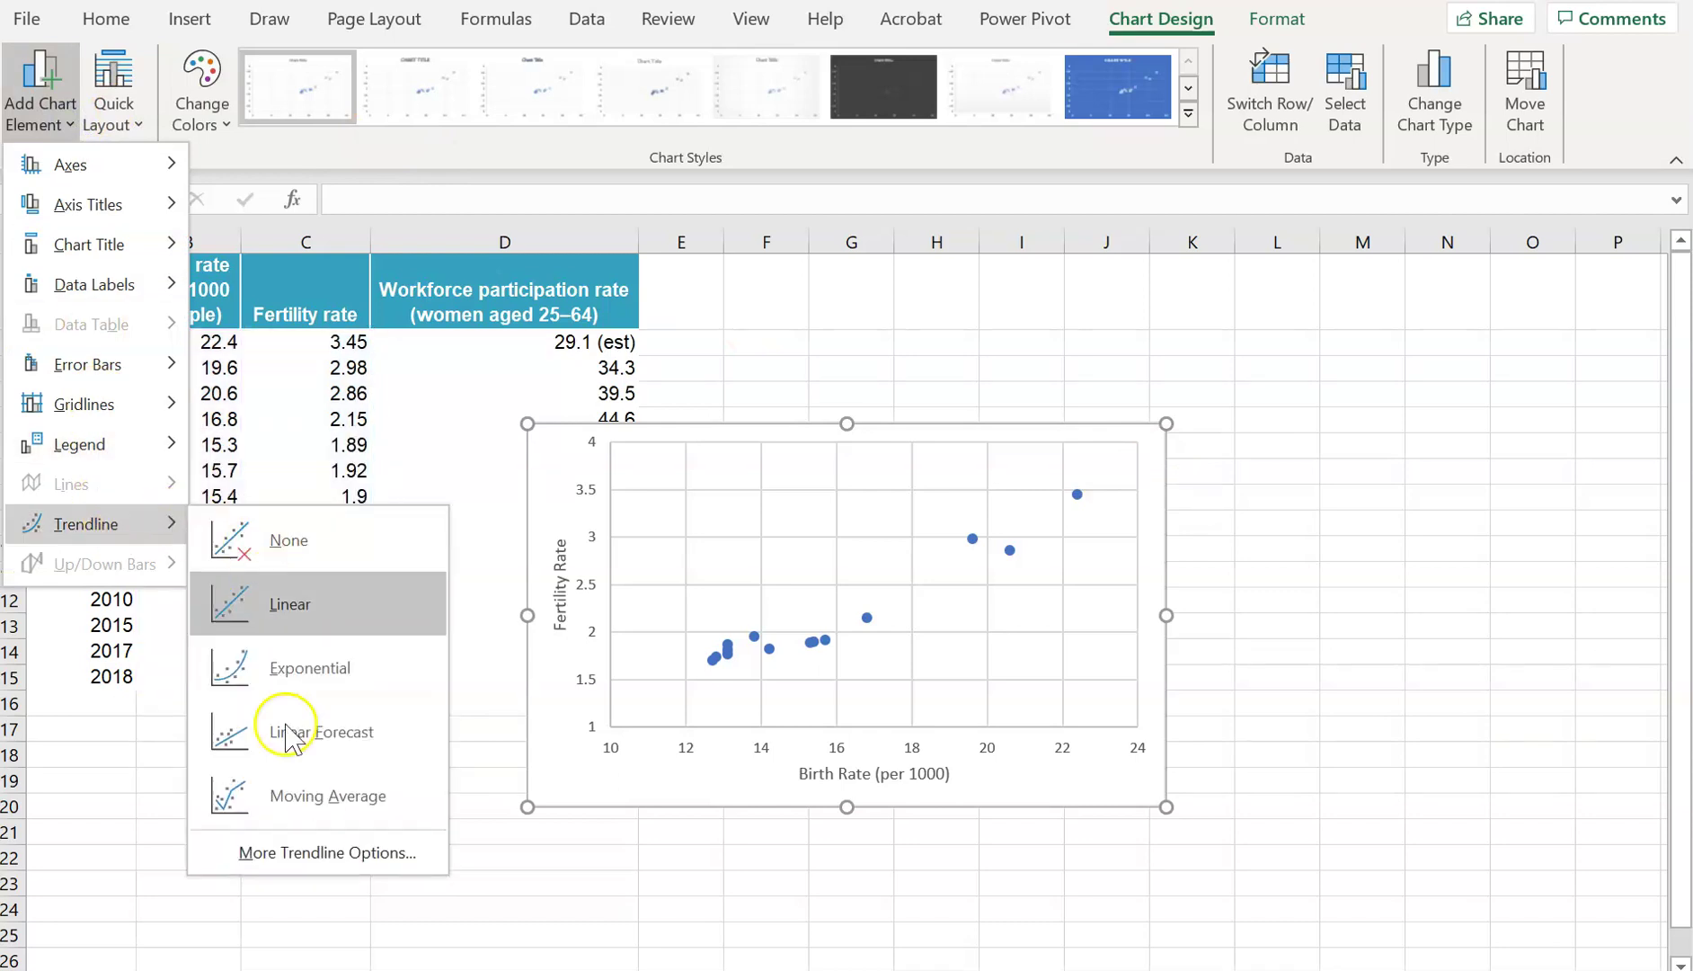
click(316, 849)
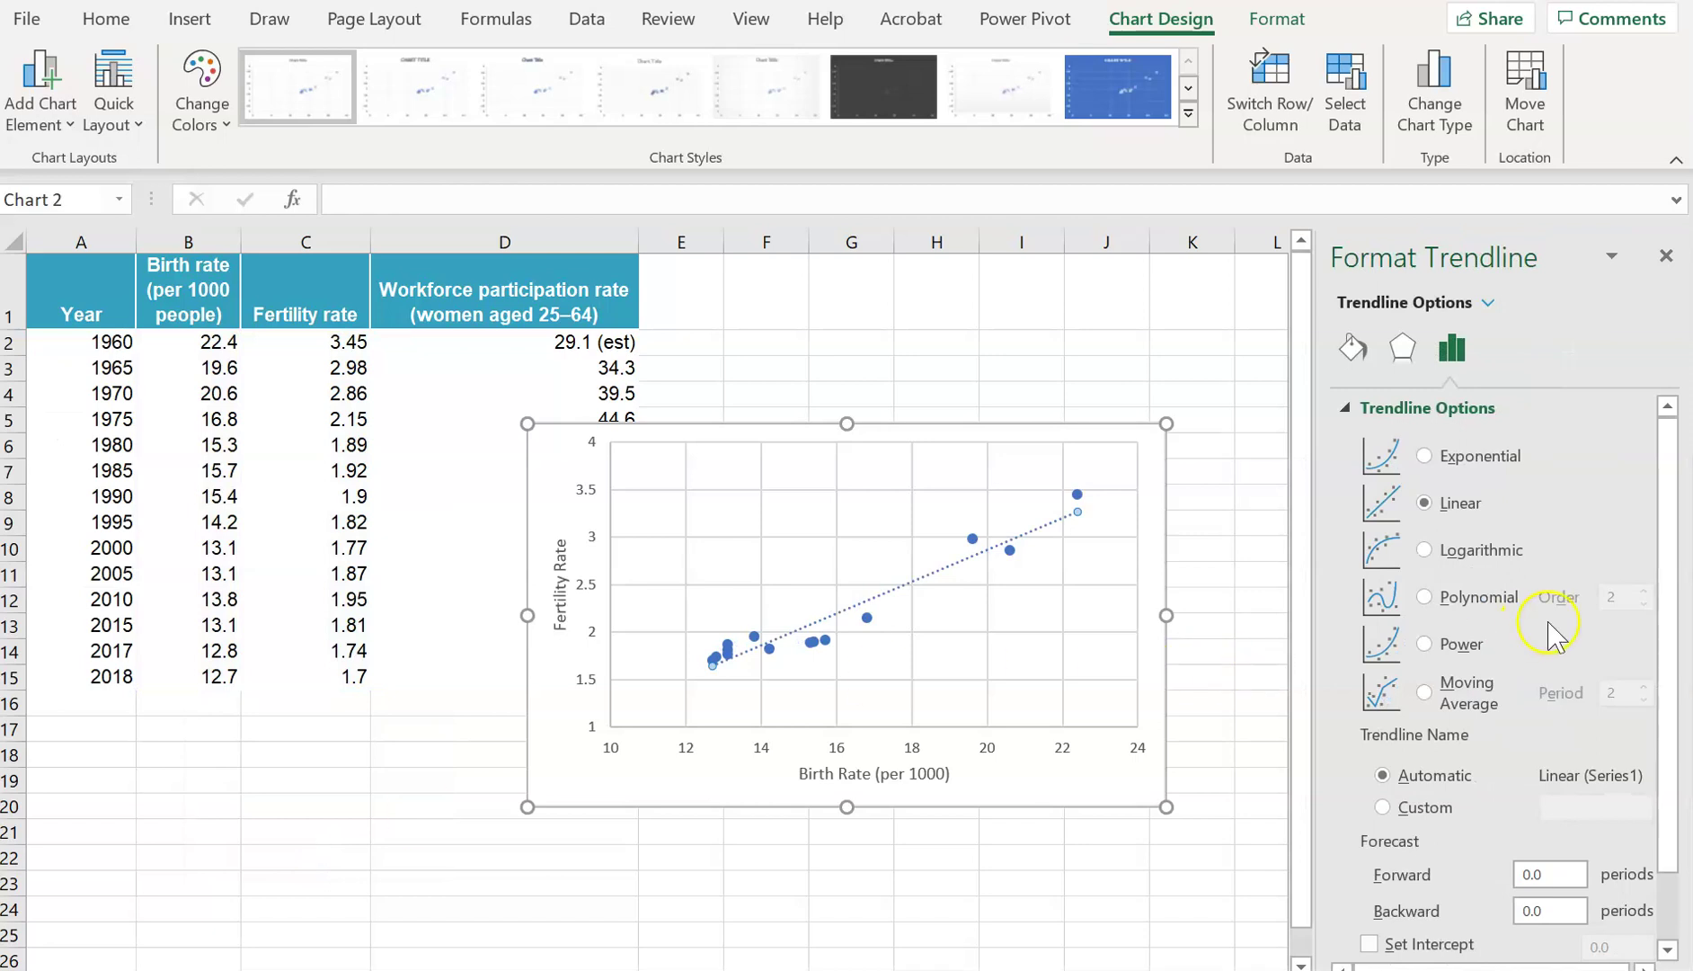
click(1668, 610)
drag(1668, 610, 1679, 854)
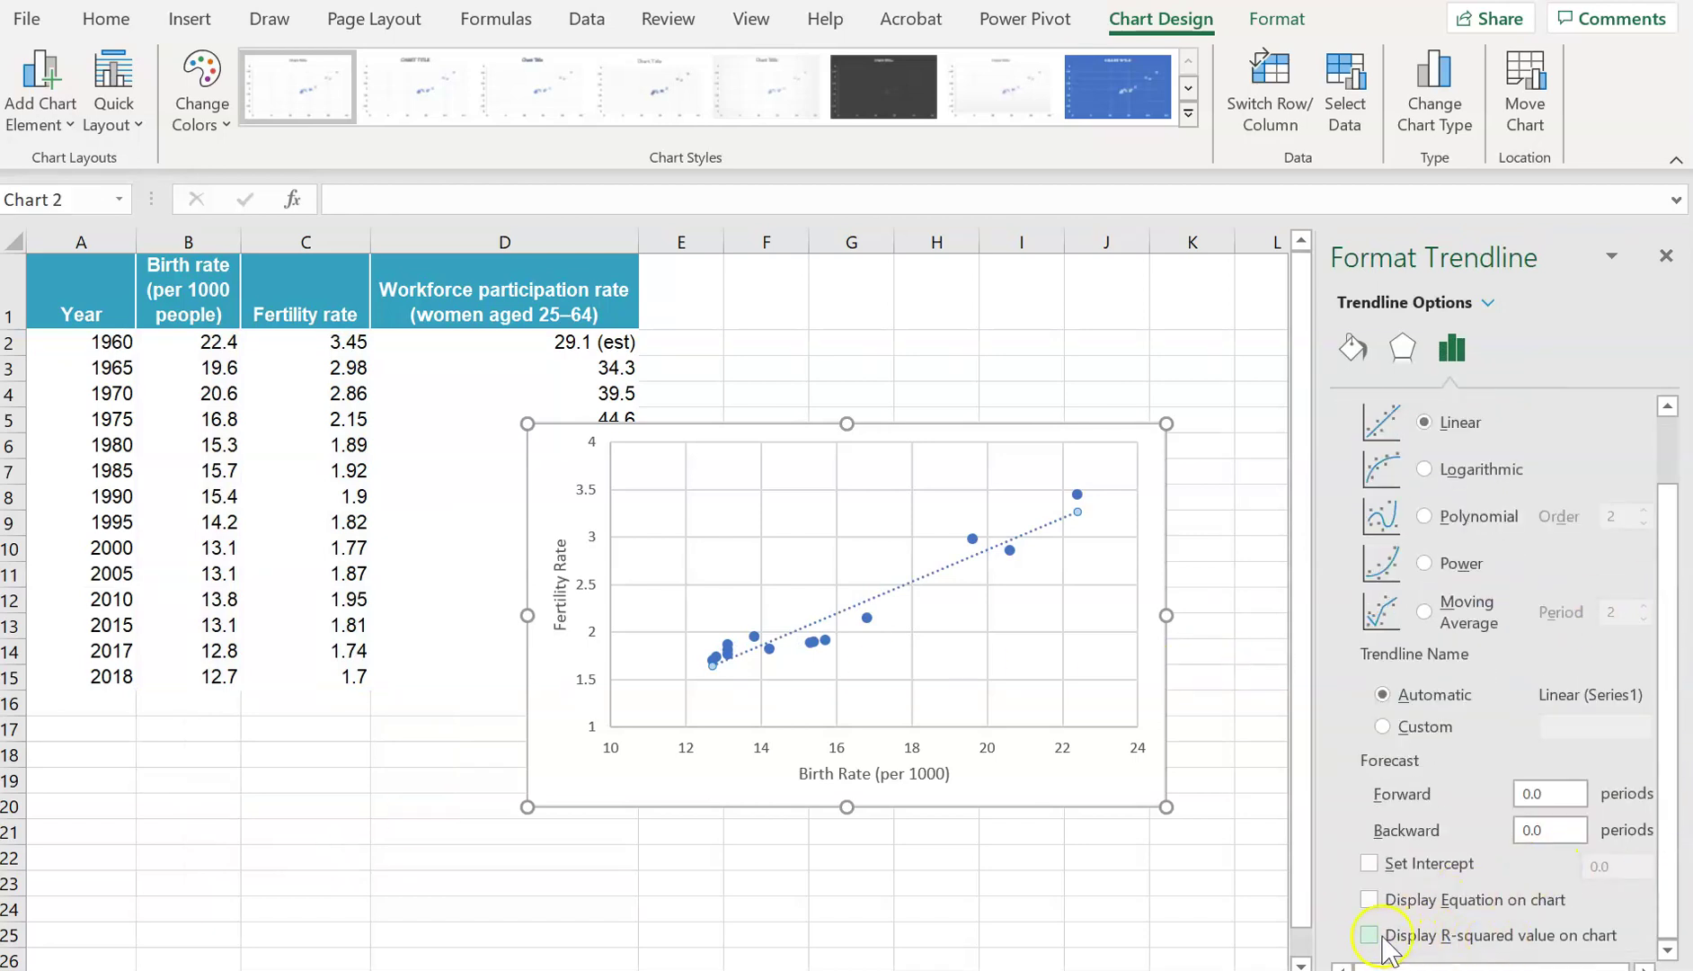
Step: Display the trendline's R-squared value (0.9225) on the chart
click(1370, 936)
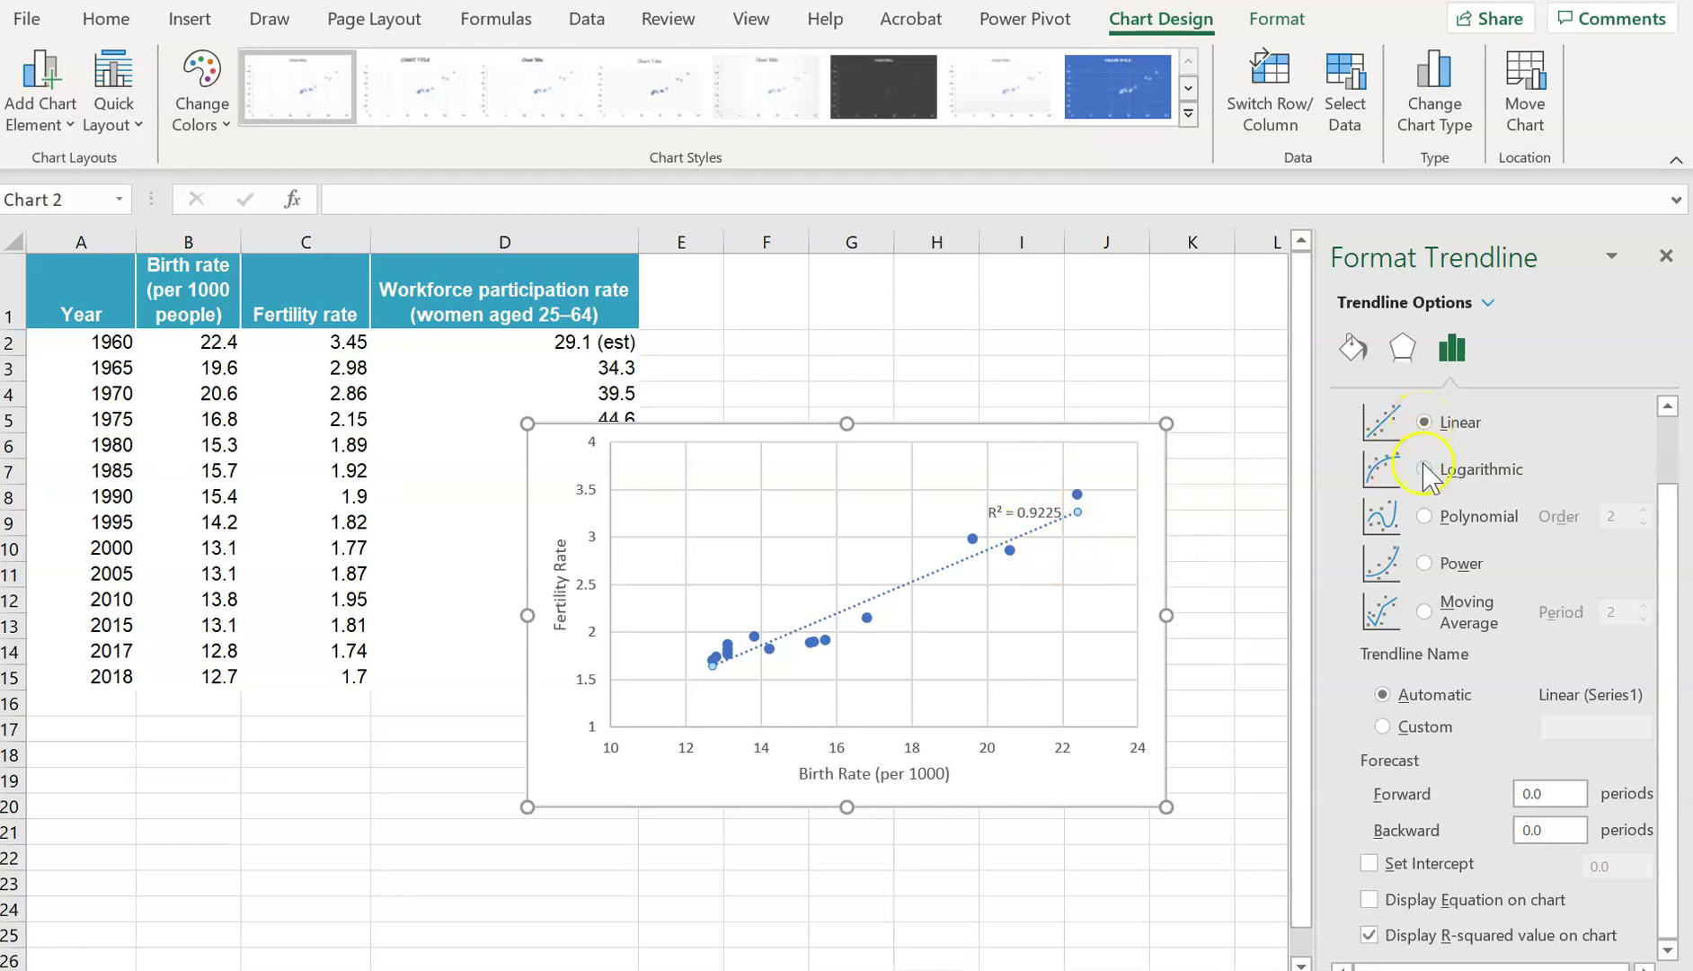
Step: Compare logarithmic, linear, power and moving-average fits, then settle on order-2 polynomial (R² 0.9662)
click(1424, 469)
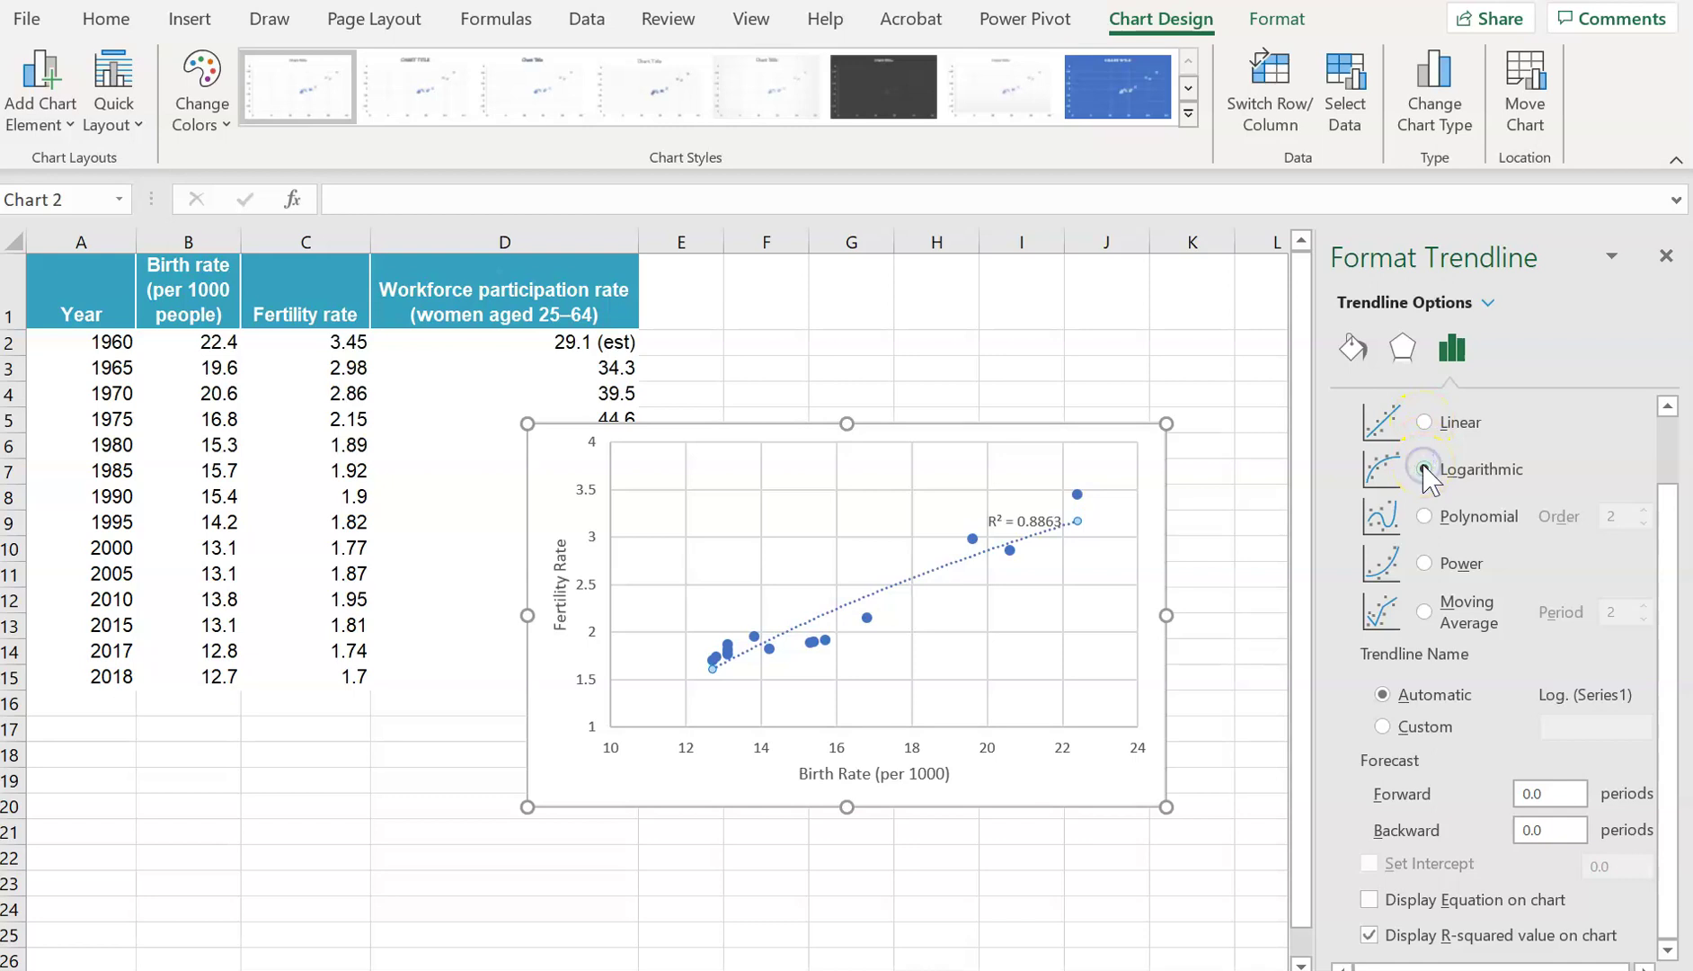
click(1428, 516)
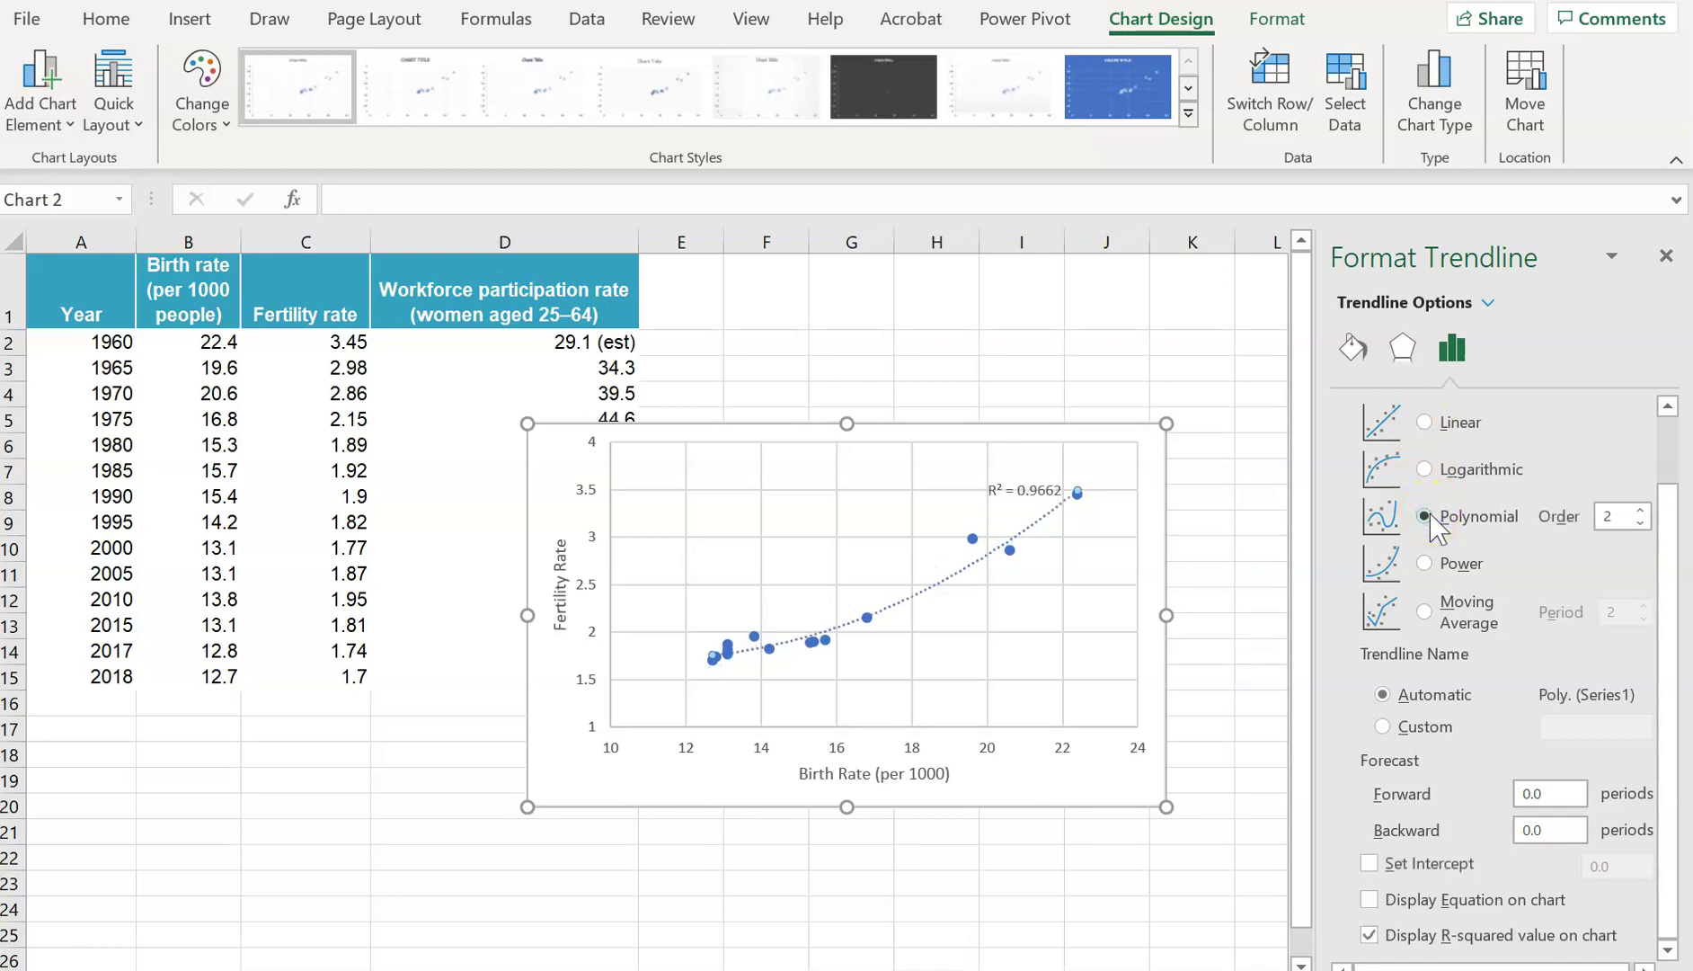
click(1425, 422)
click(1425, 517)
click(1426, 564)
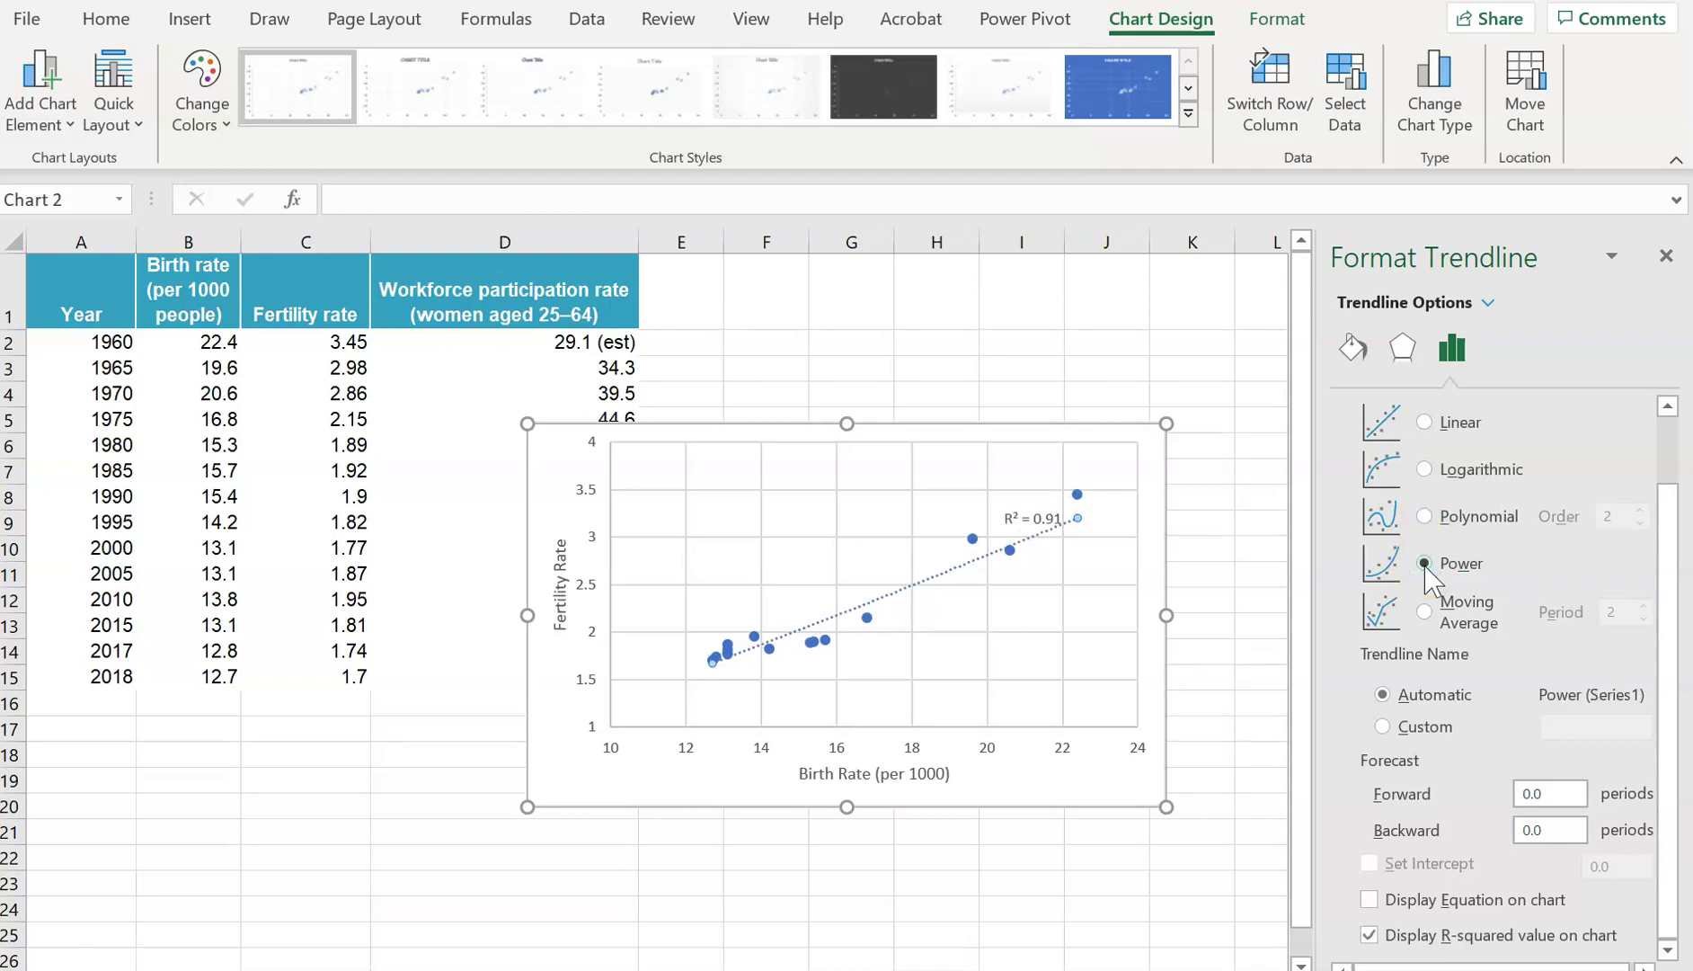
click(1422, 617)
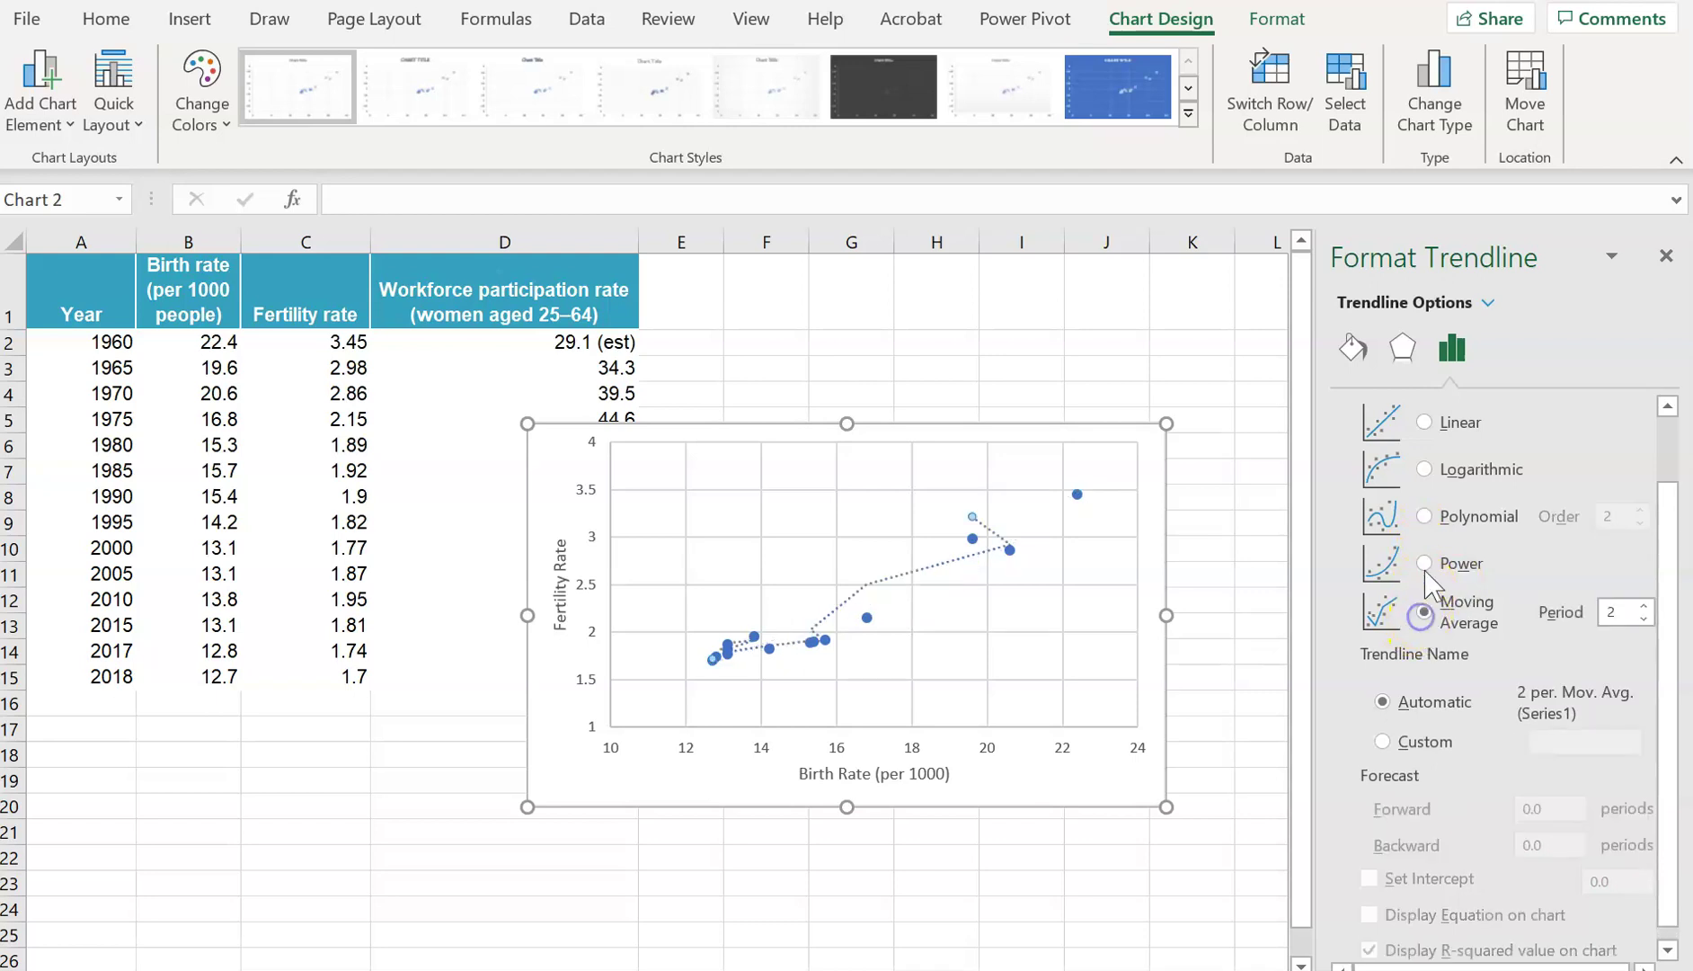
click(1427, 519)
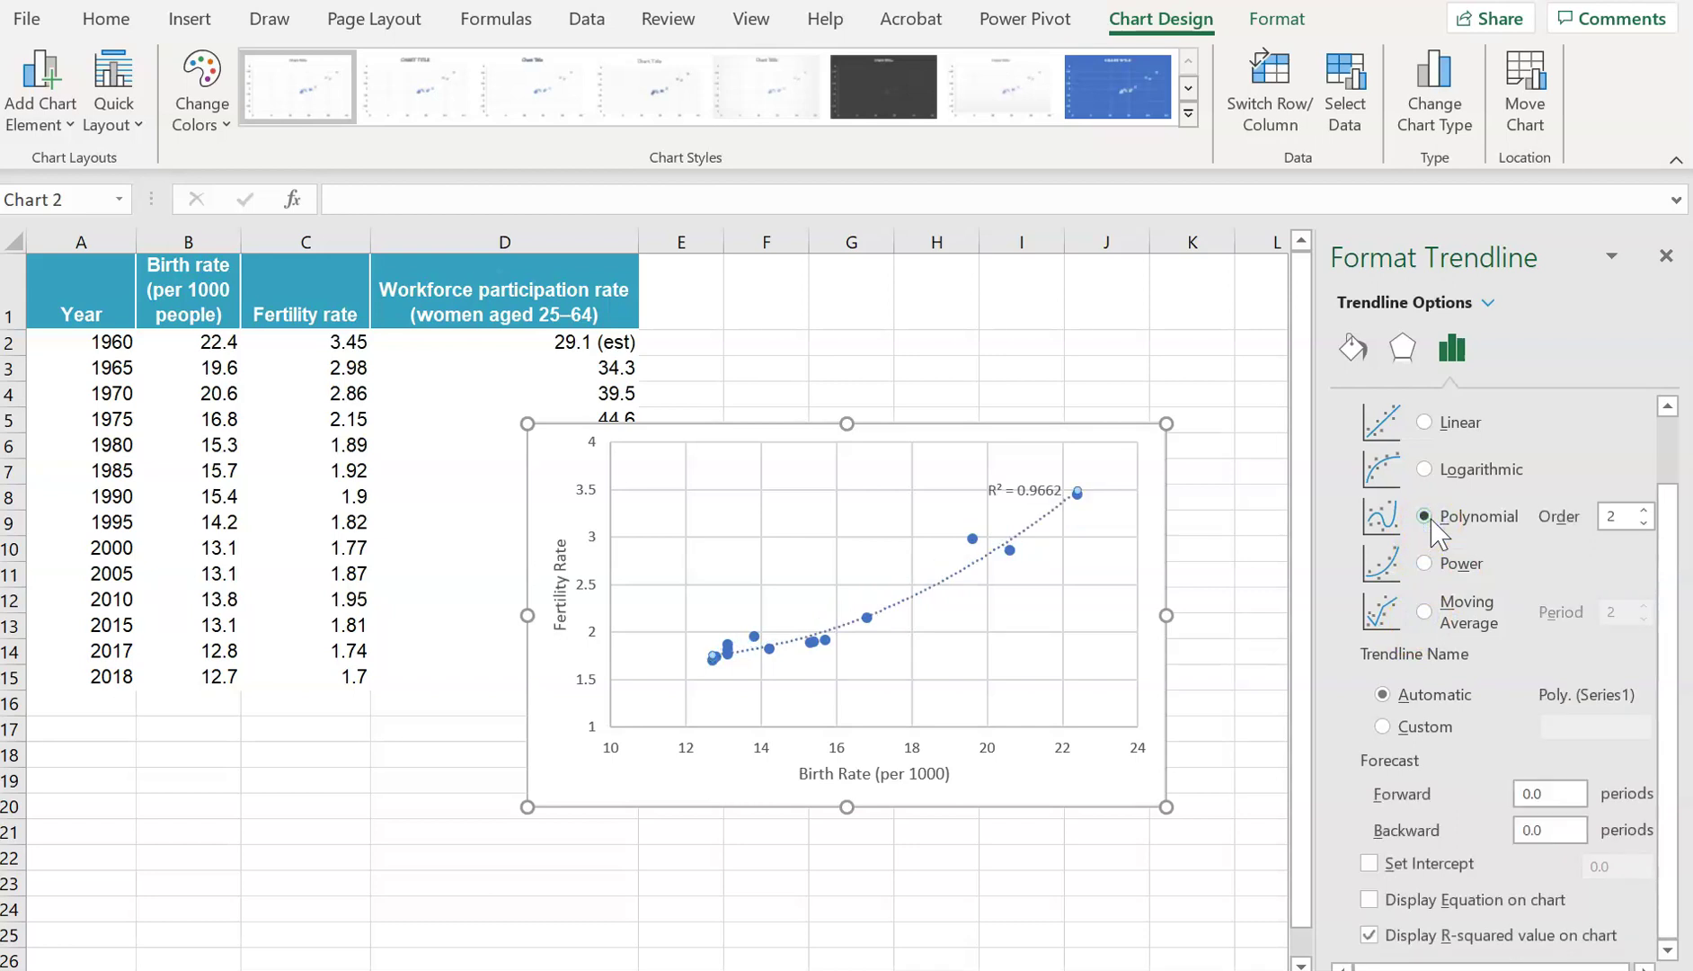
Step: Display the polynomial equation on the chart and forecast the trendline 2 periods forward
click(1369, 900)
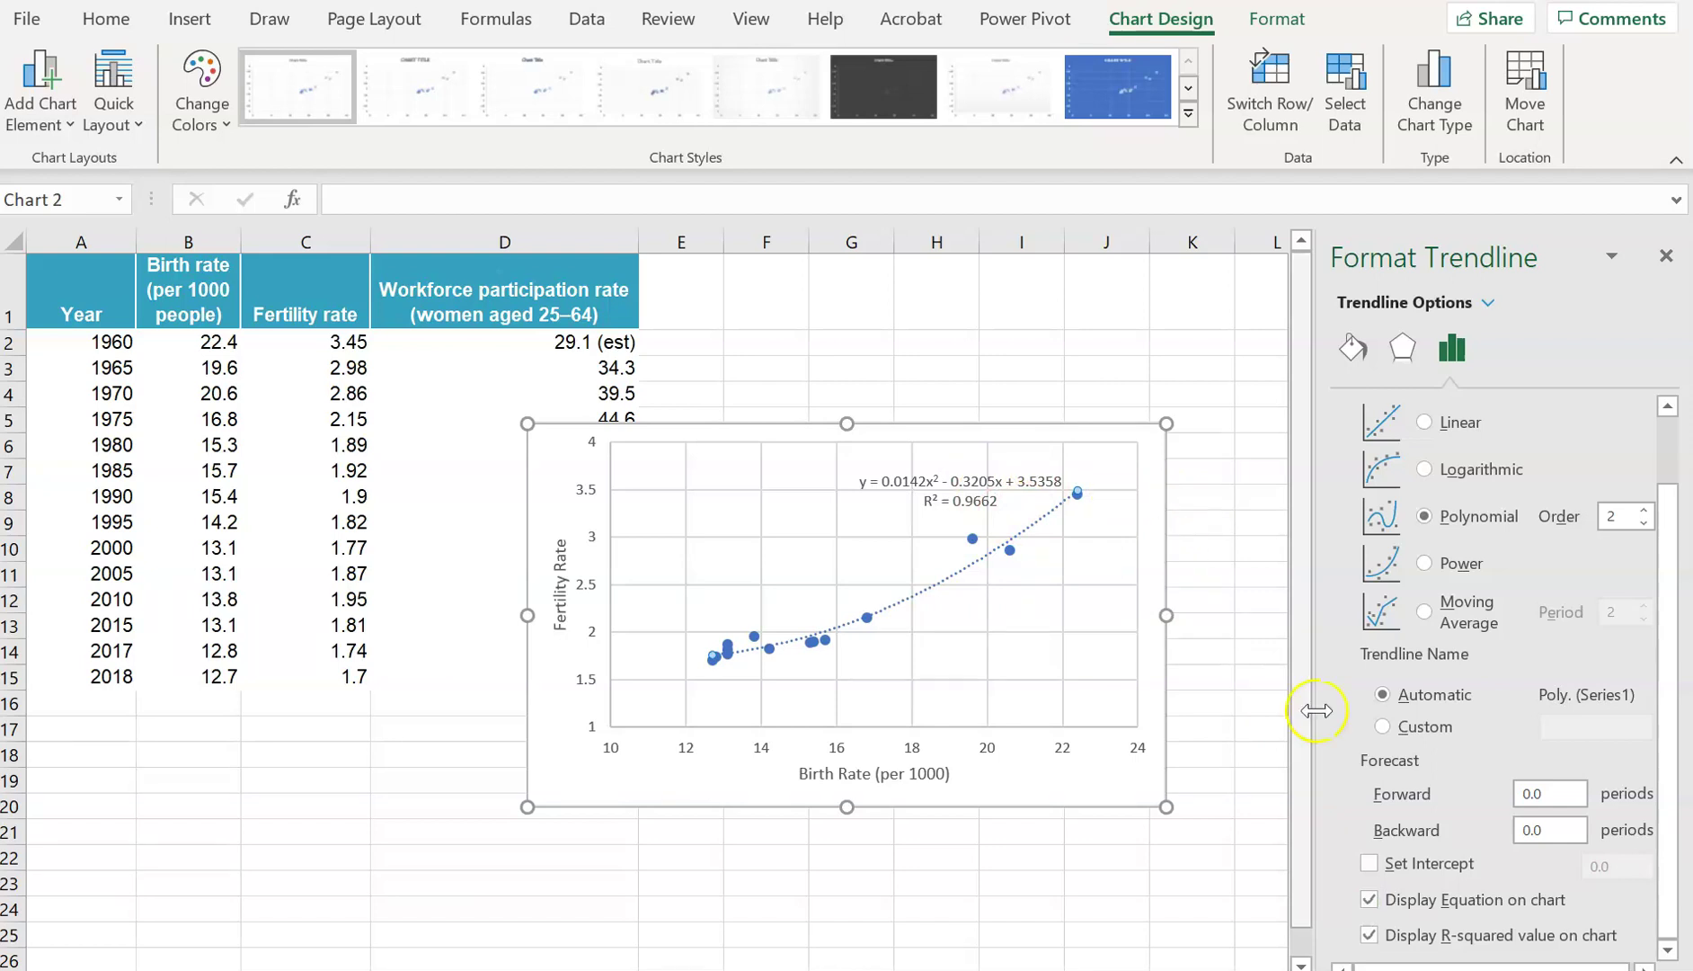
click(1543, 796)
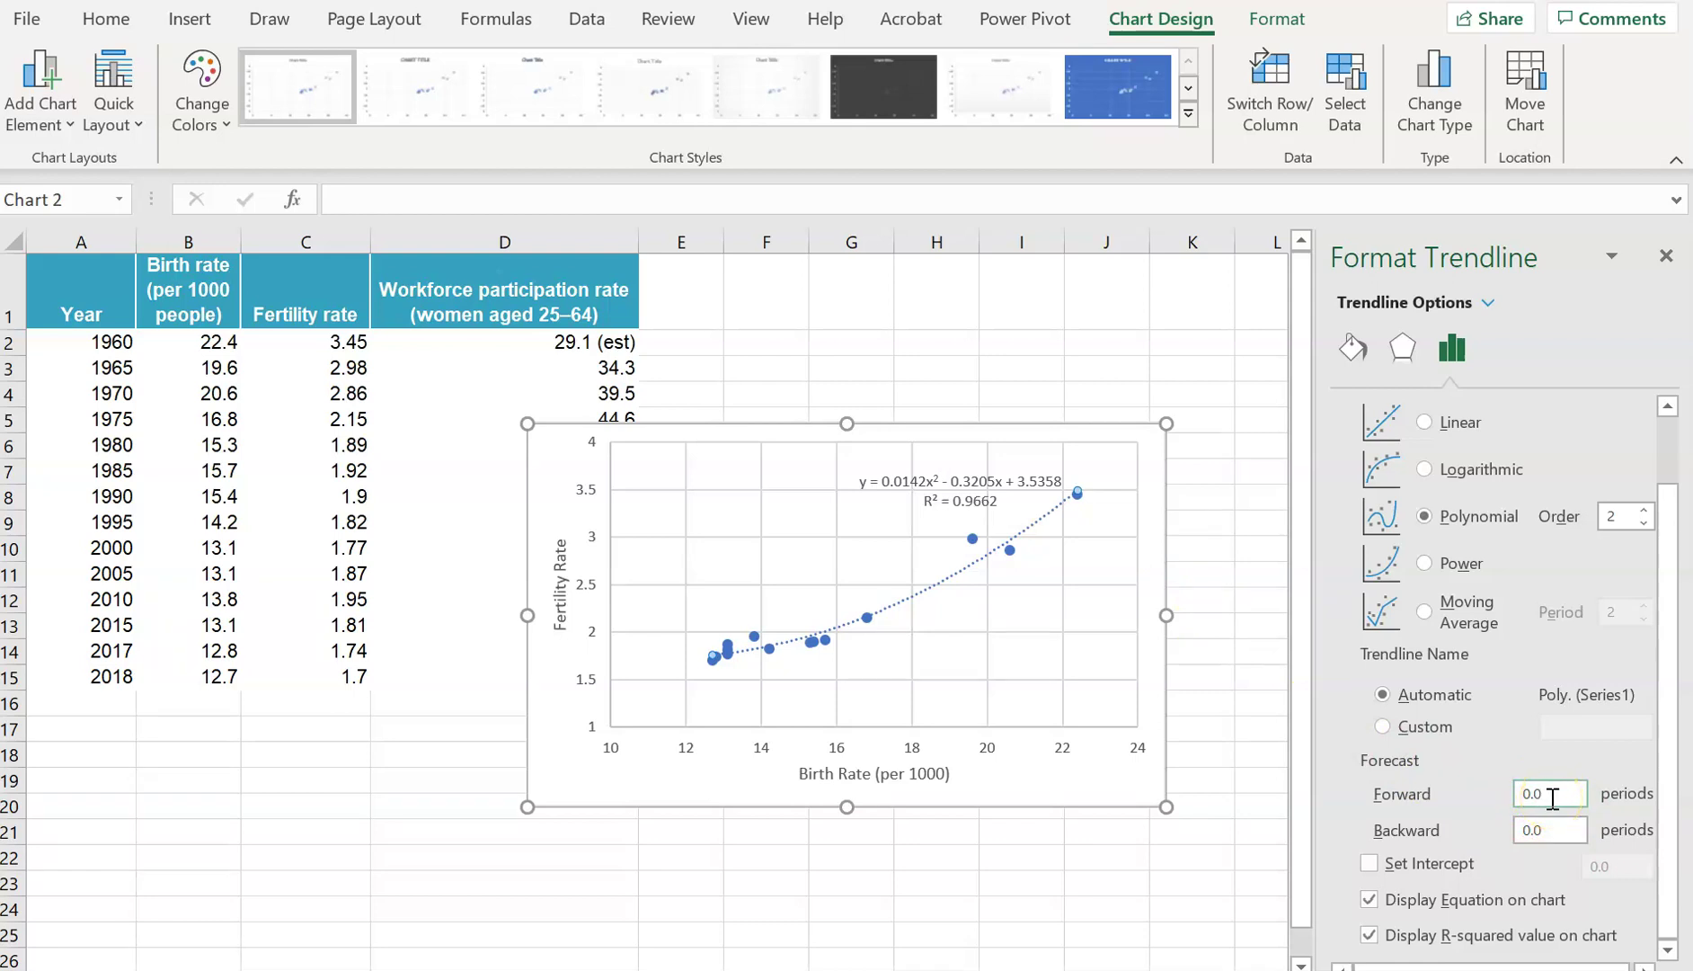
drag(1543, 795, 1514, 795)
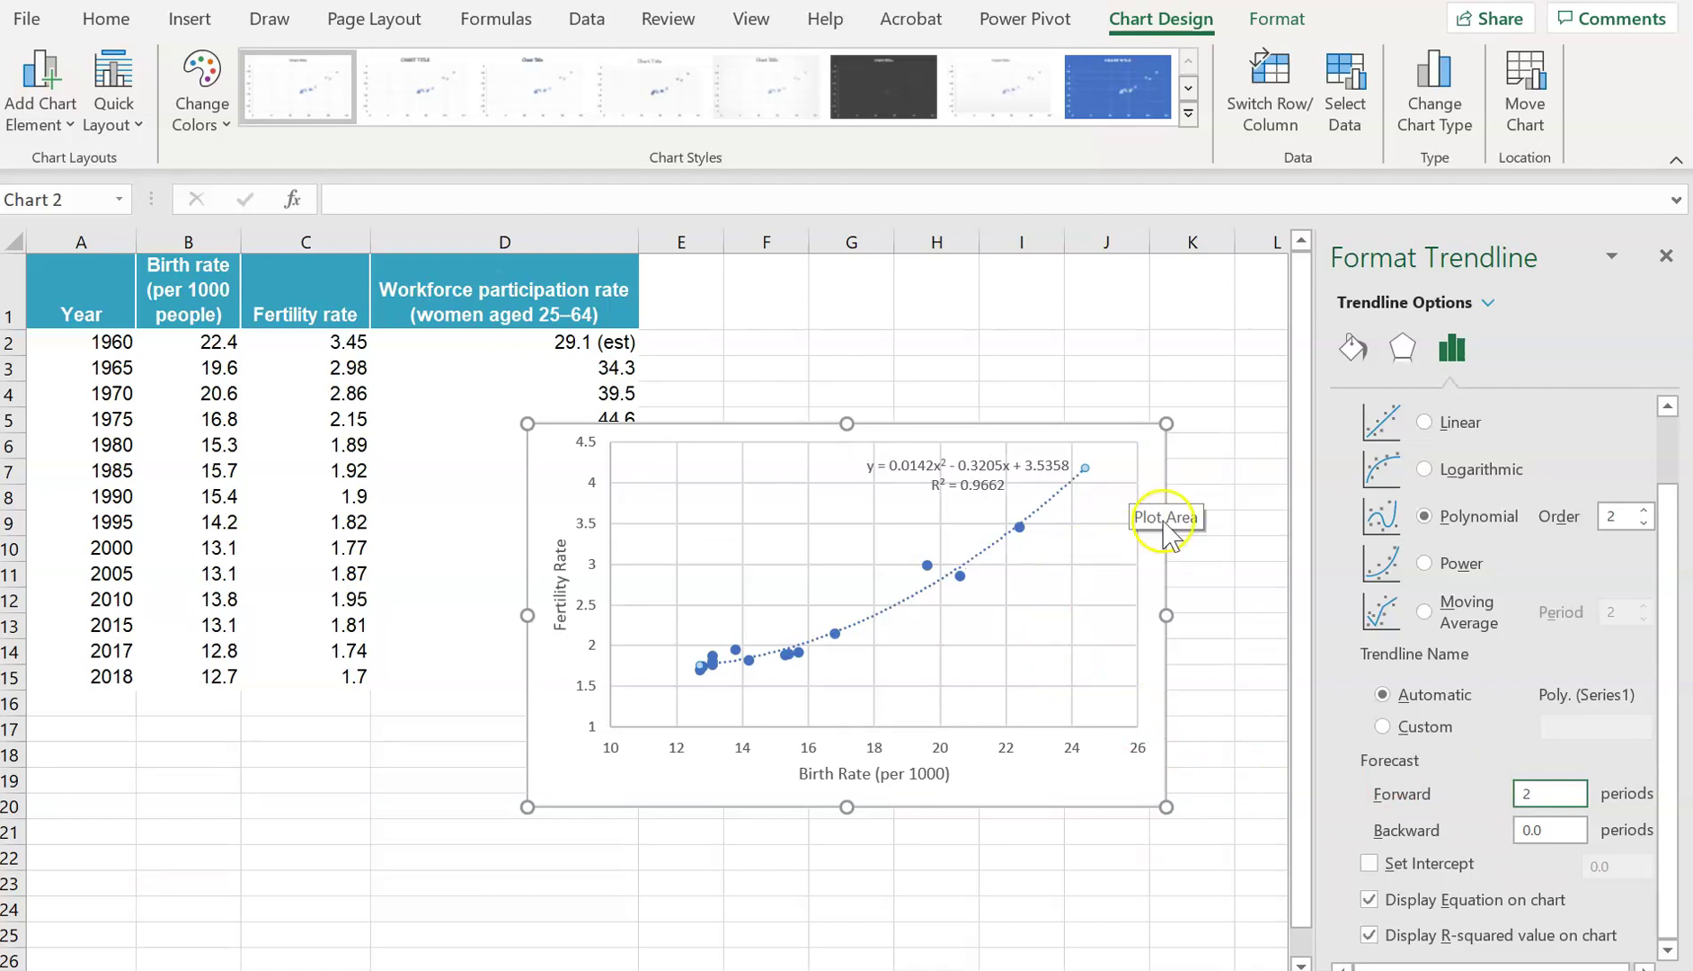
click(1270, 626)
Step: Clear the stray entry in cell L13 and close the Format Shape pane
text(4)
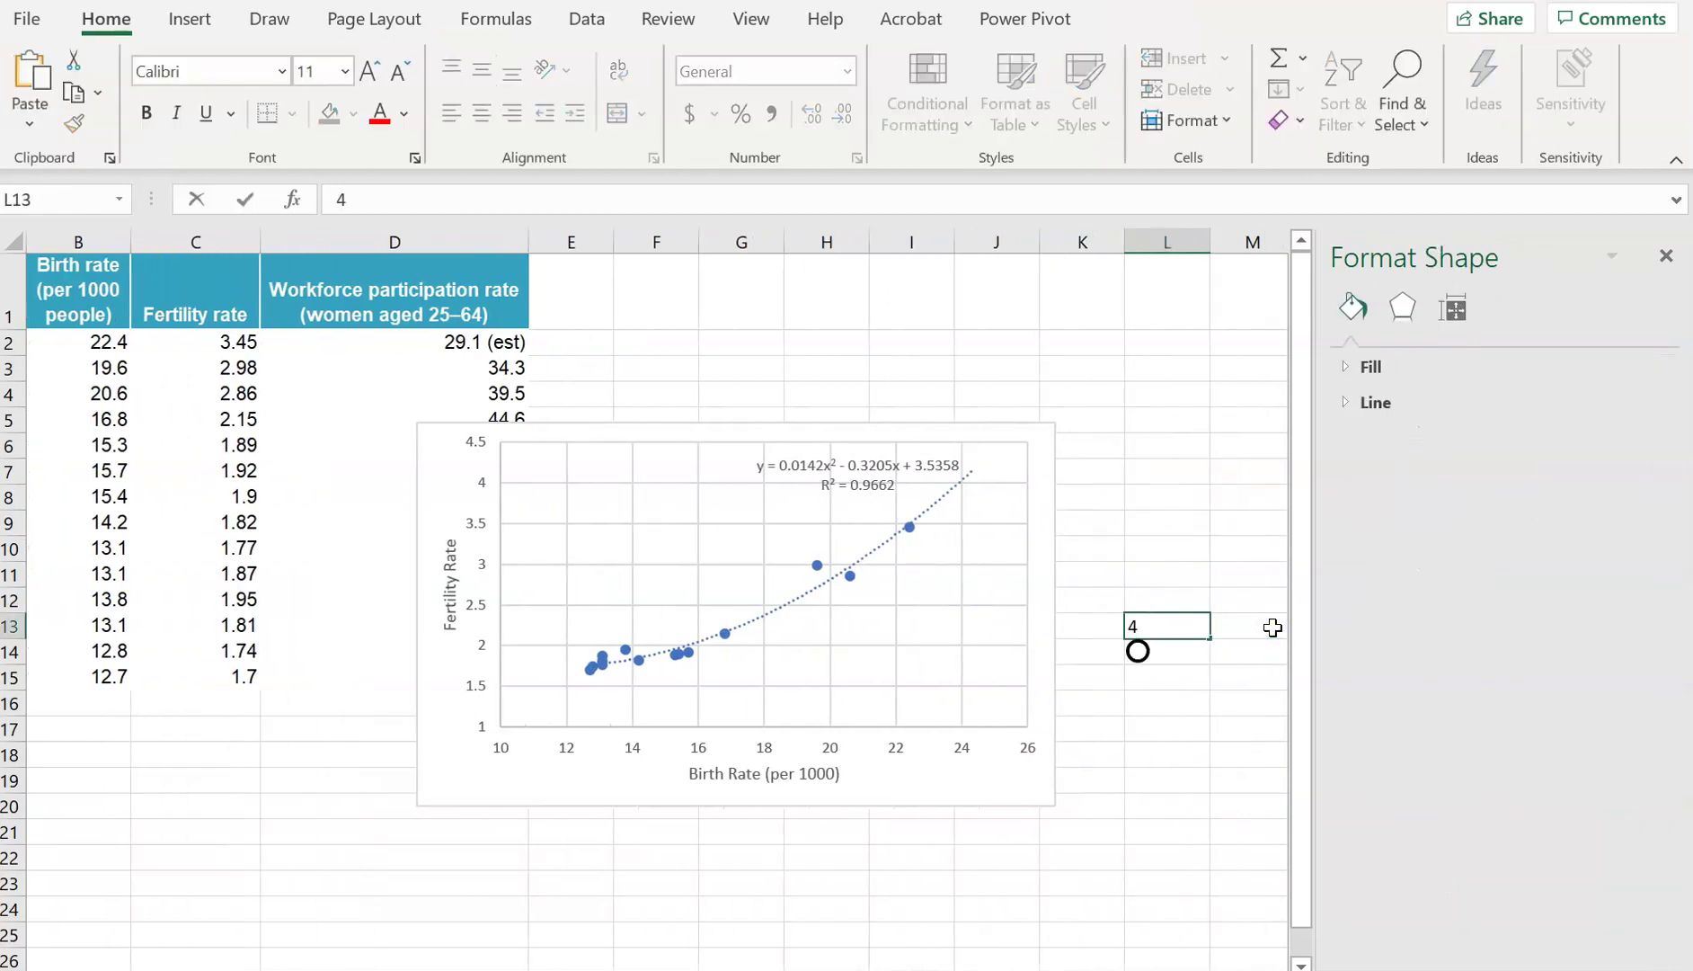
key(BackSpace)
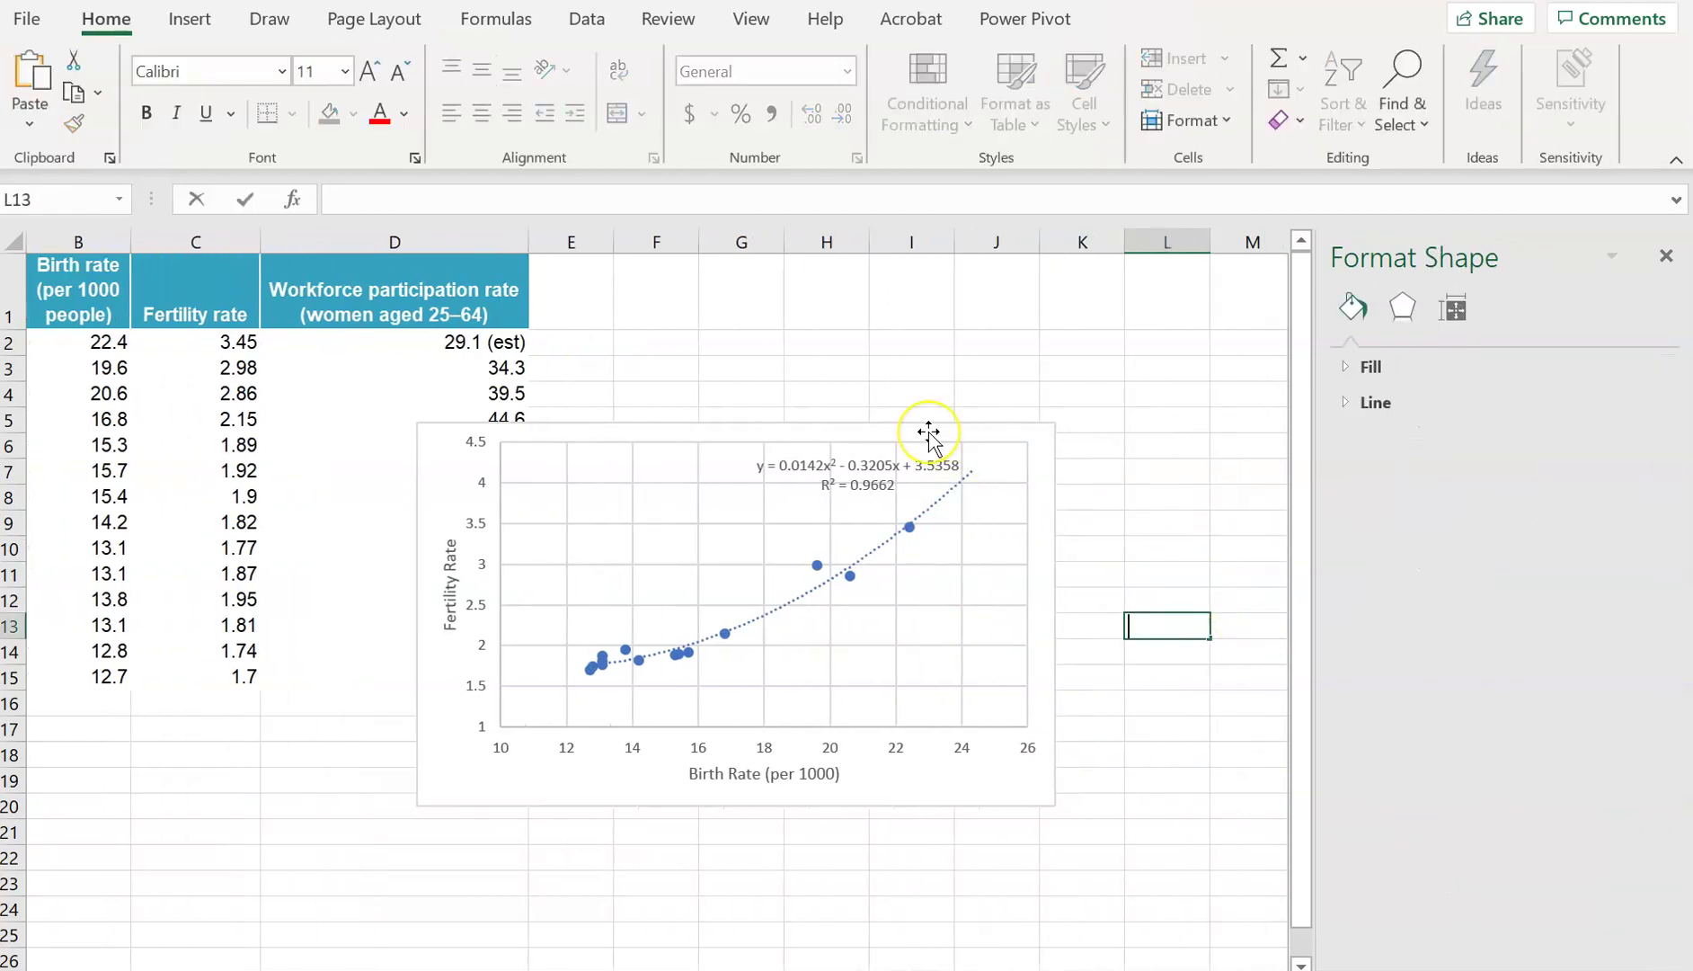
text(4)
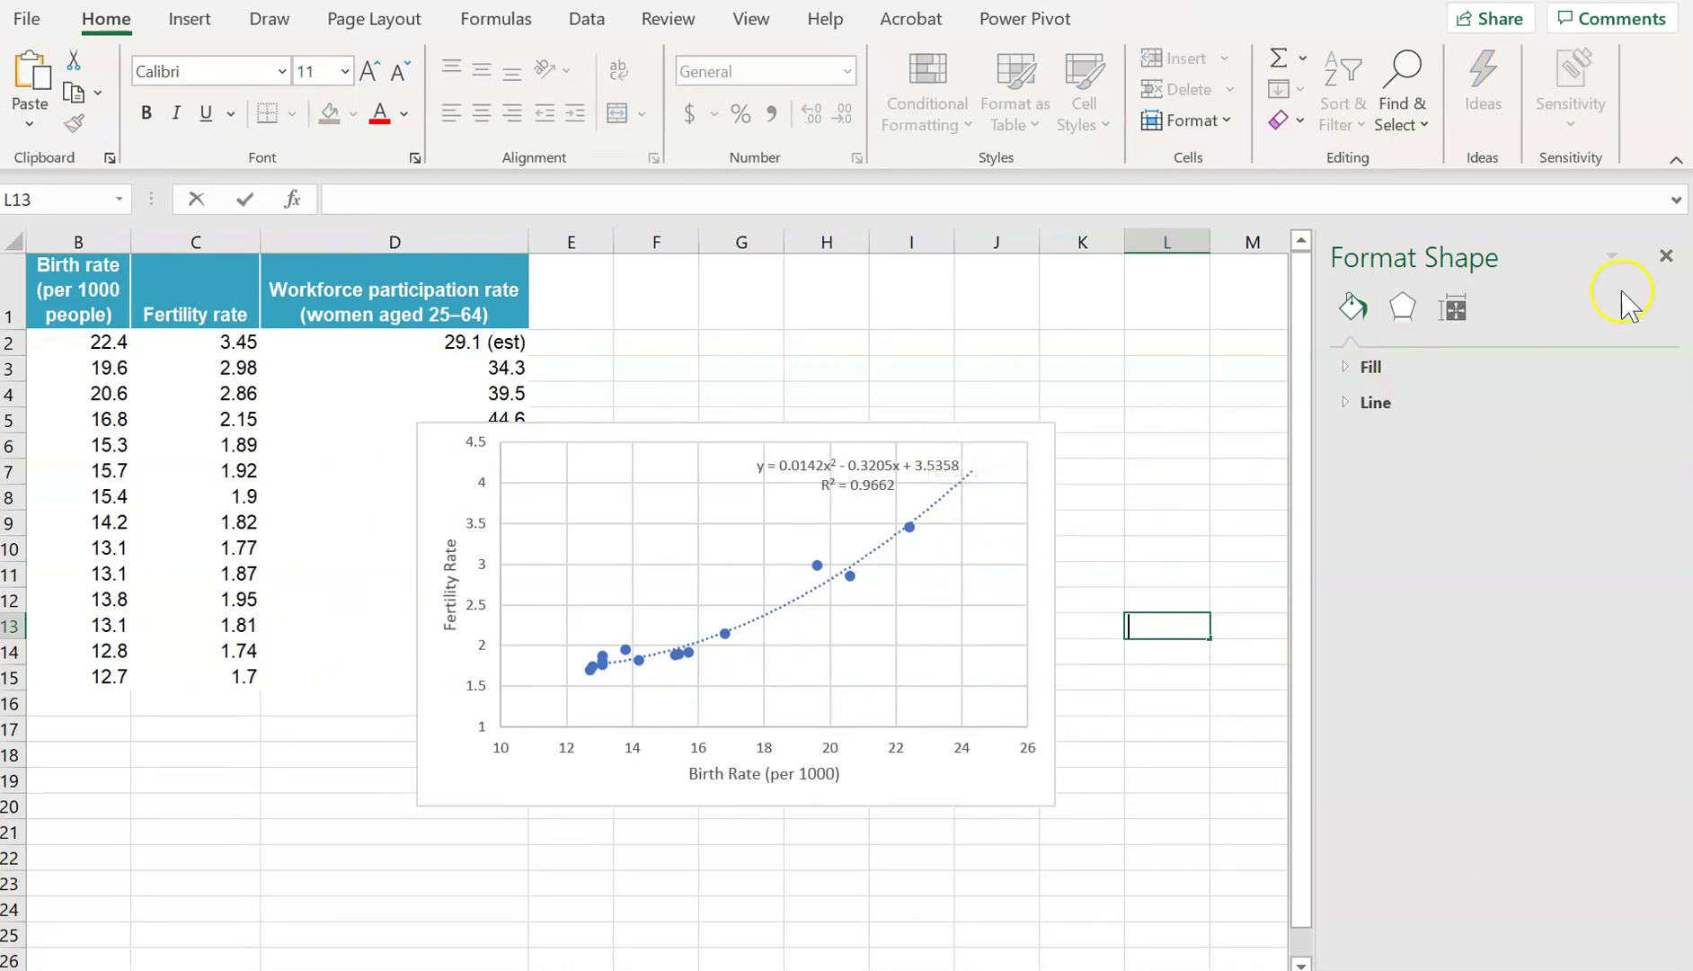
click(1665, 256)
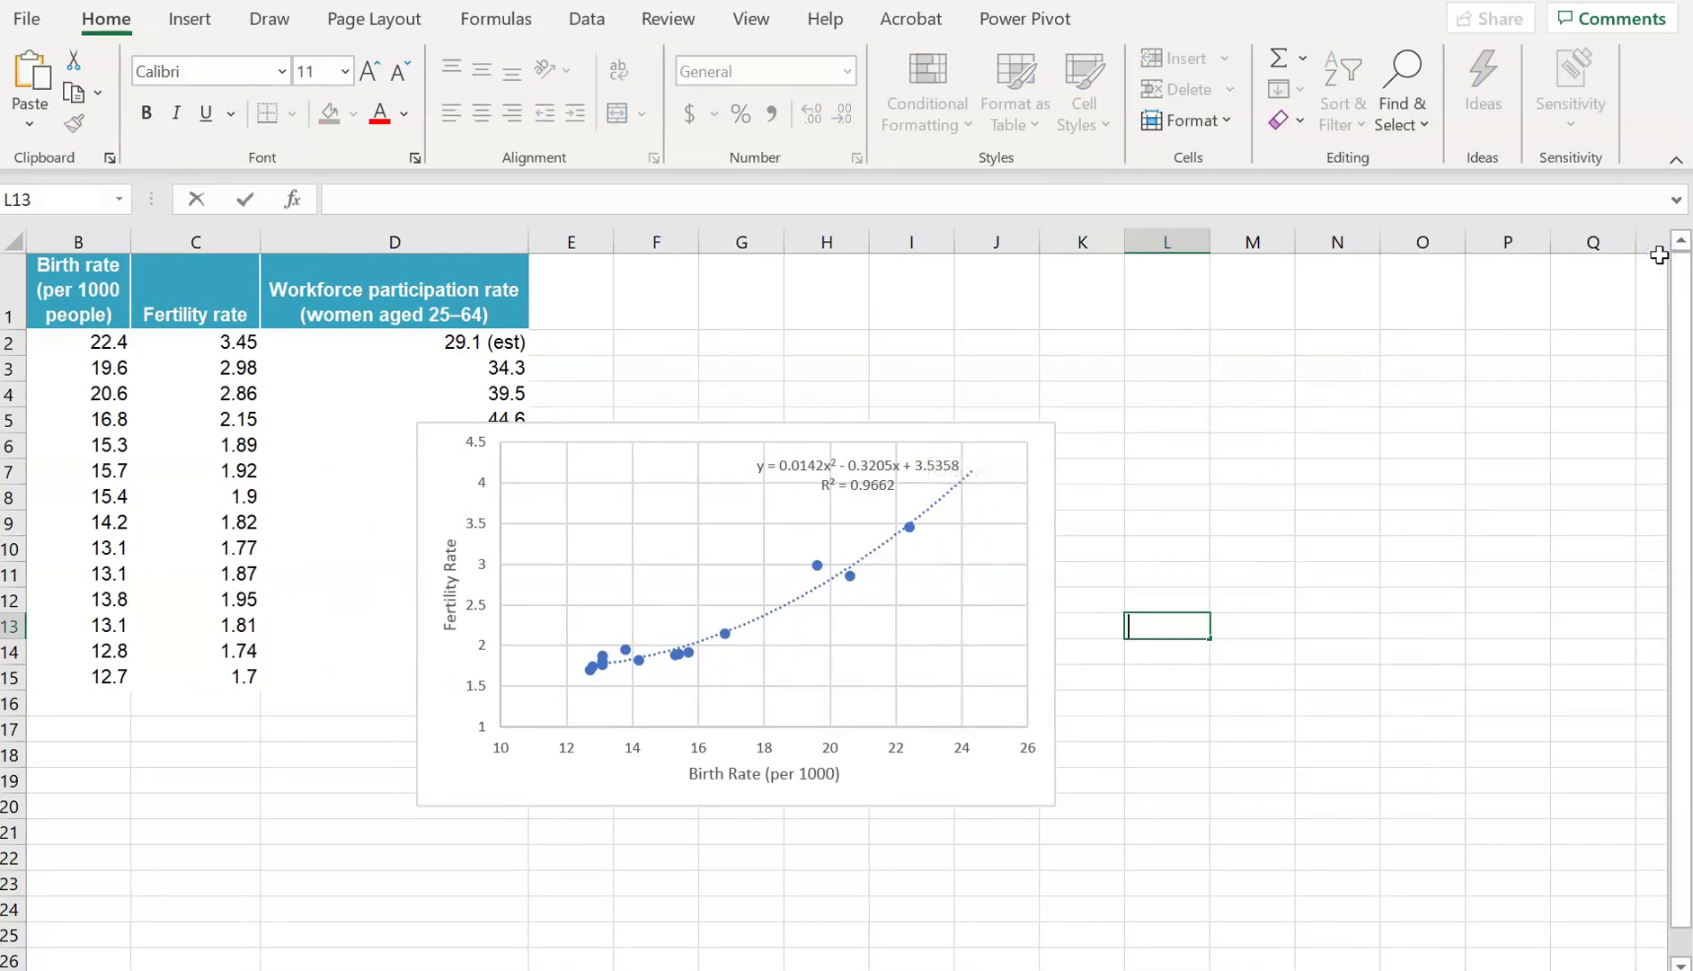